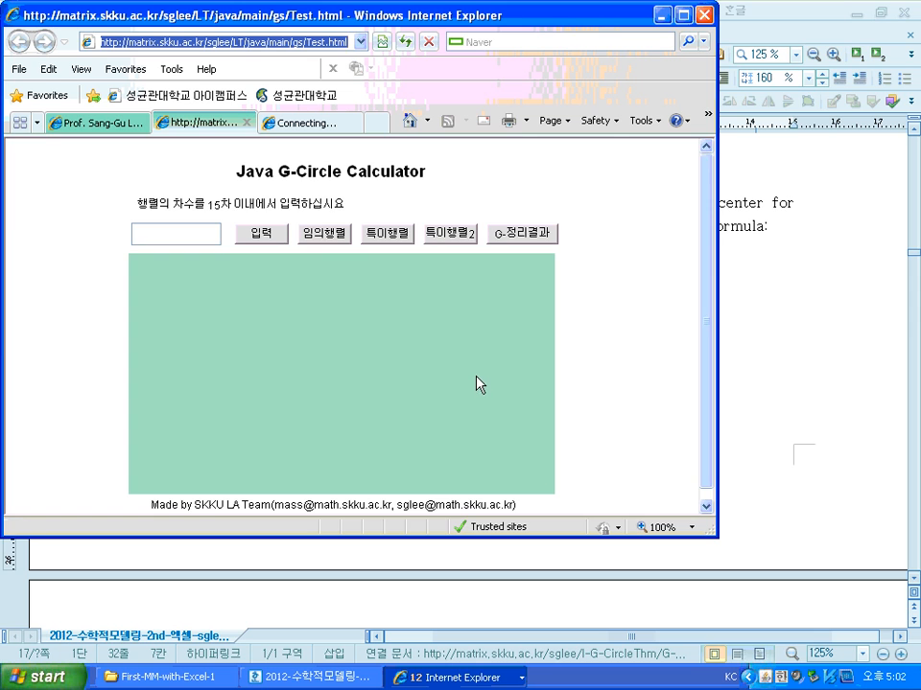
Widen the browser window and read the Gersgorin Circle article's introduction, first theorem and gersch M-file listing
scroll(459, 364, "down", 3)
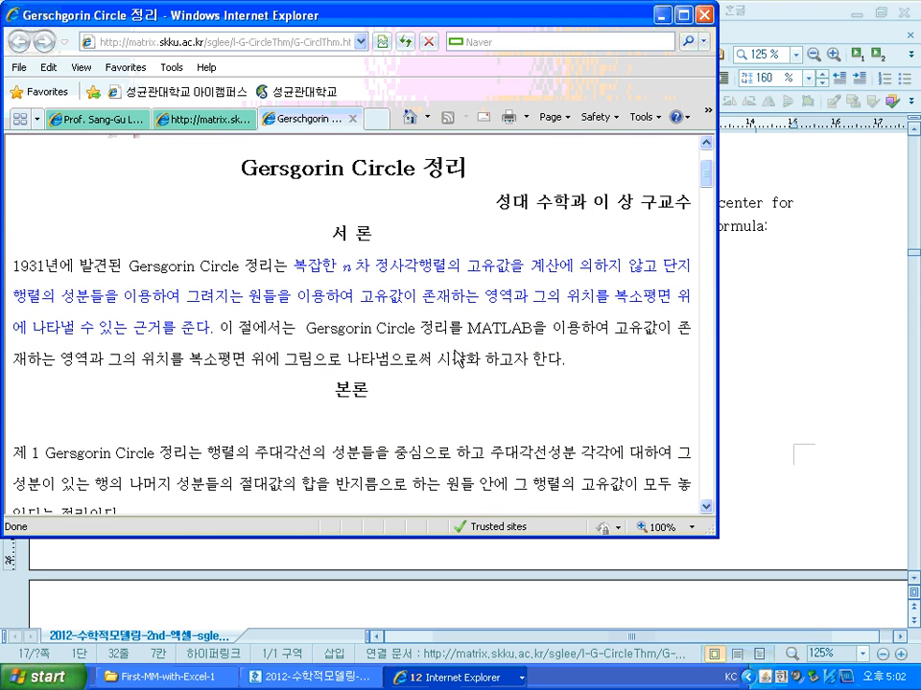
left_click_drag(716, 318, 787, 345)
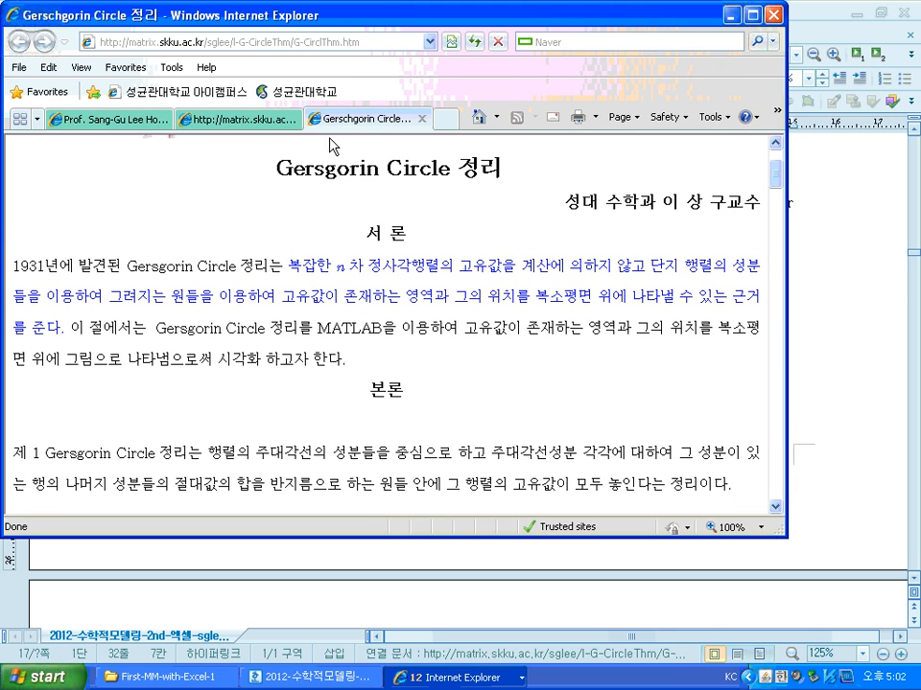
left_click(343, 44)
left_click(461, 265)
scroll(452, 255, "down", 5)
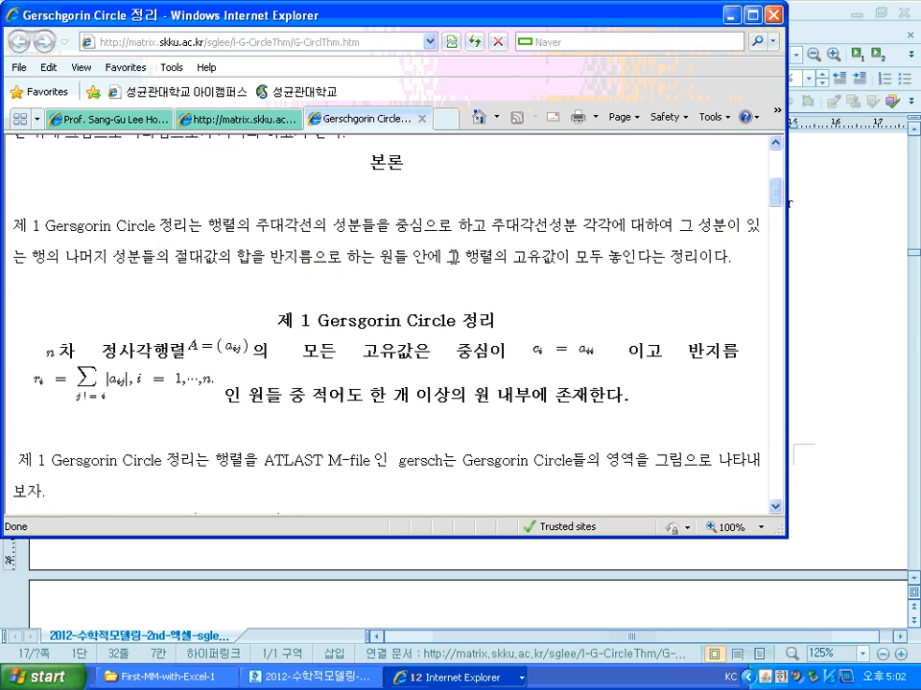
scroll(444, 248, "up", 4)
scroll(444, 245, "down", 15)
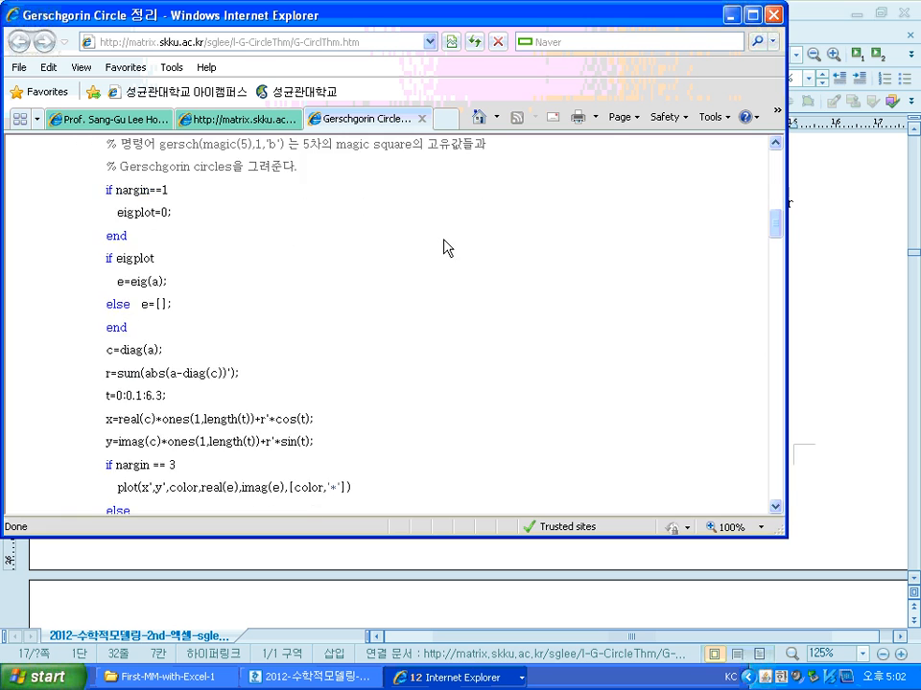
scroll(443, 242, "down", 3)
scroll(444, 241, "up", 5)
scroll(441, 238, "down", 4)
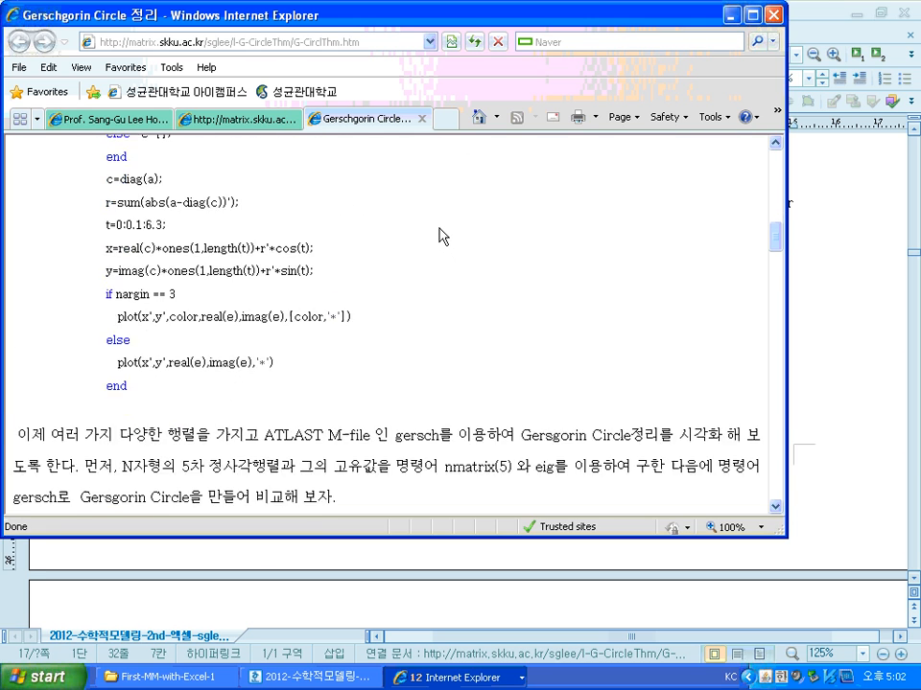
Examine the article's worked matrix examples, their circle plots and the second theorem, through to the conclusion
scroll(443, 235, "down", 7)
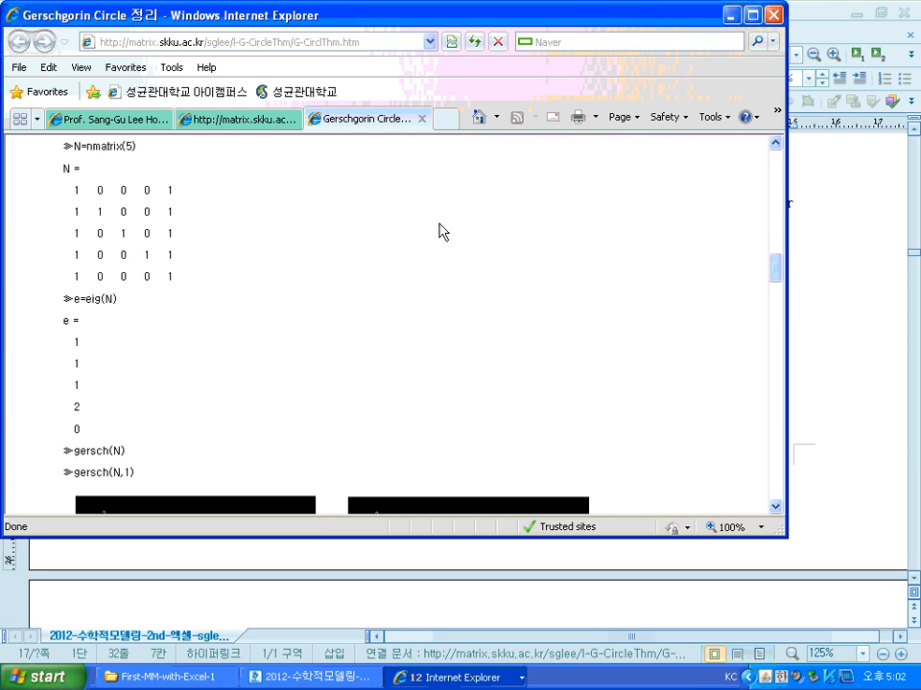
scroll(443, 232, "down", 4)
scroll(443, 231, "up", 7)
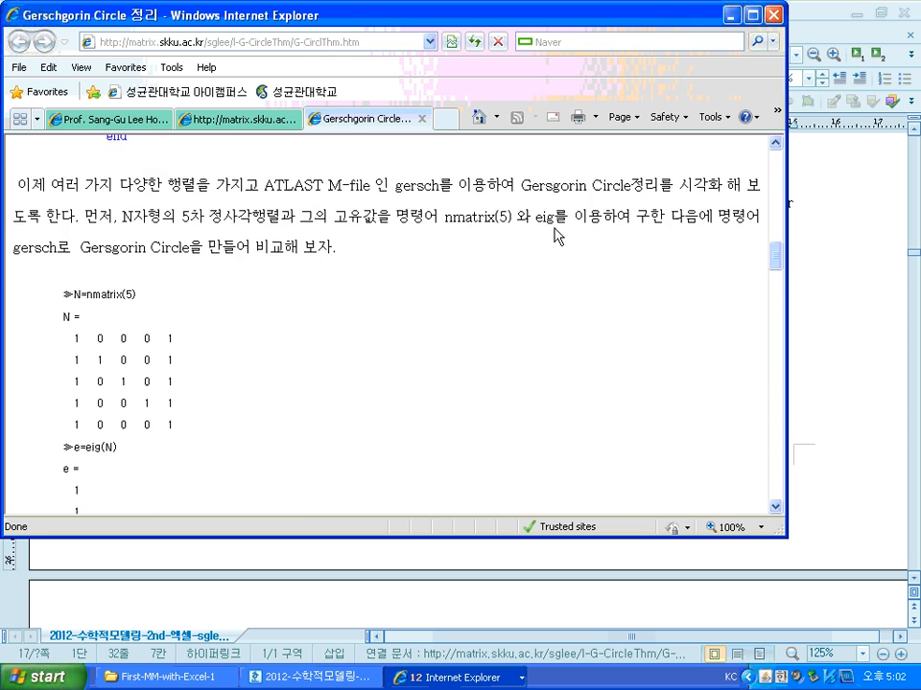
scroll(544, 222, "down", 4)
scroll(538, 220, "down", 11)
scroll(520, 234, "up", 4)
scroll(514, 244, "down", 5)
scroll(485, 259, "down", 14)
scroll(374, 246, "up", 2)
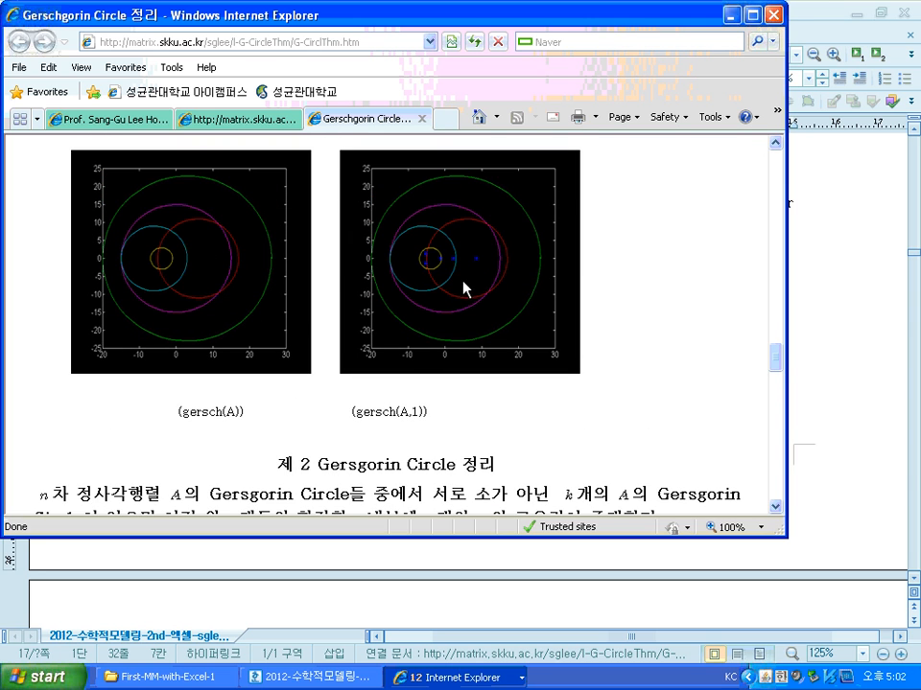
scroll(464, 289, "down", 7)
scroll(428, 281, "down", 6)
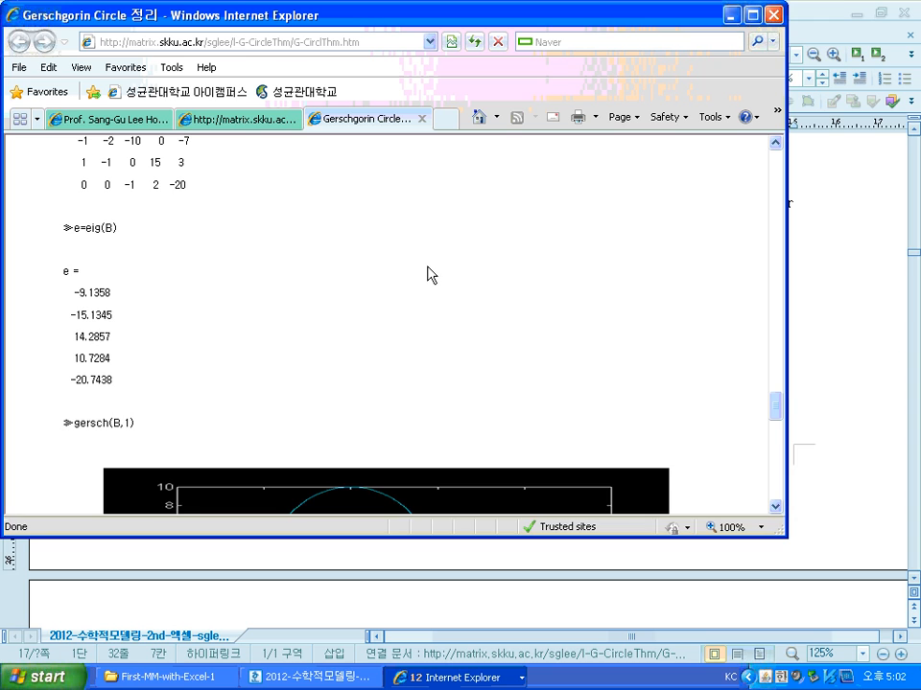
scroll(431, 276, "down", 7)
scroll(431, 275, "down", 5)
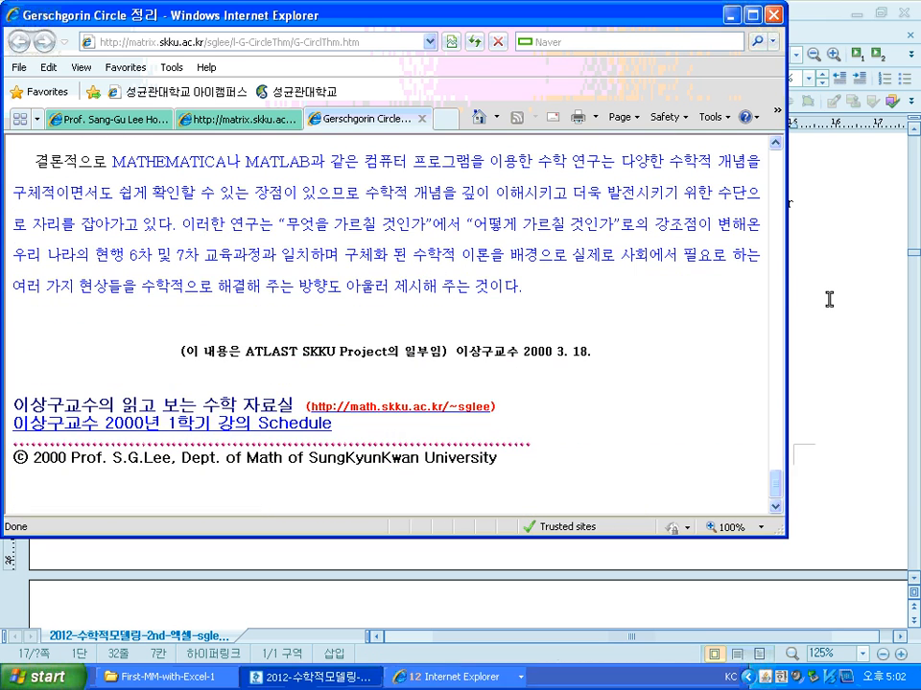
Open the linked ilas/er/module1 page from the lecture note and maximize the browser window
left_click(827, 298)
left_click(390, 413)
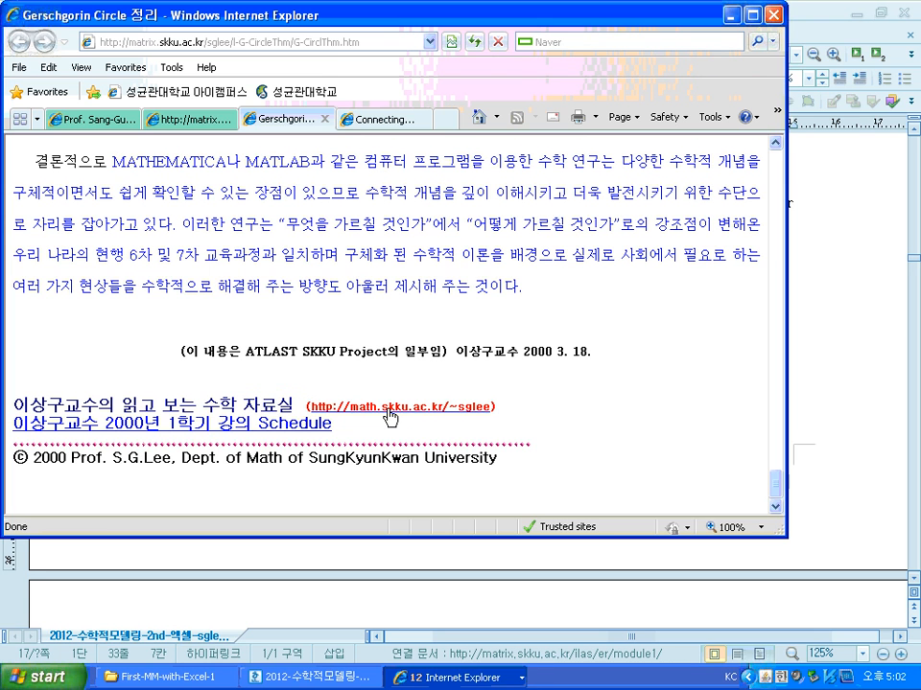
left_click(754, 16)
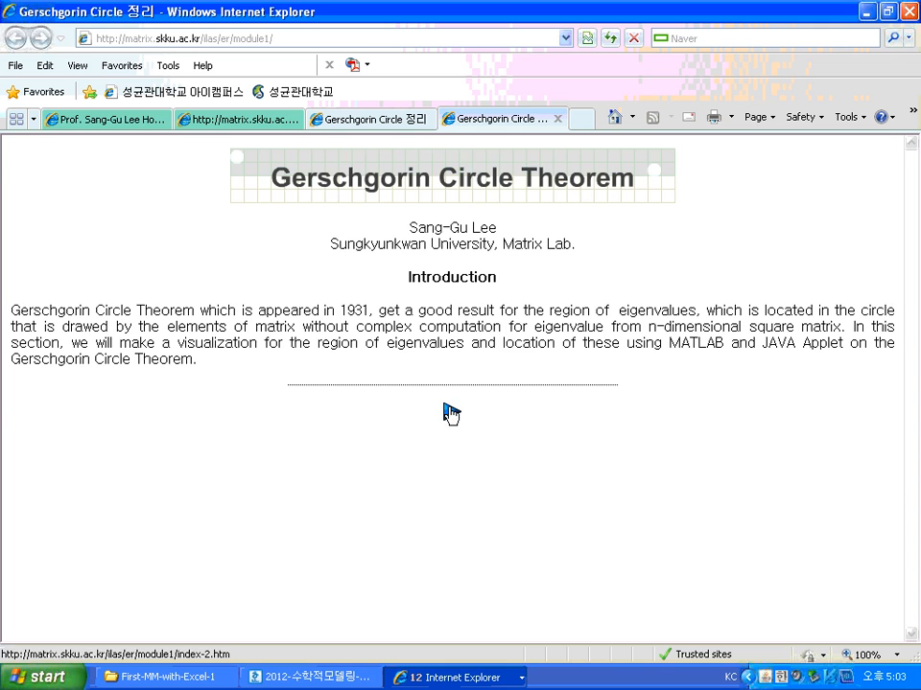
Go through the Gerschgorin Circle Theorem module's theorem, M-file and example pages up to the Java-Applet page
left_click(450, 413)
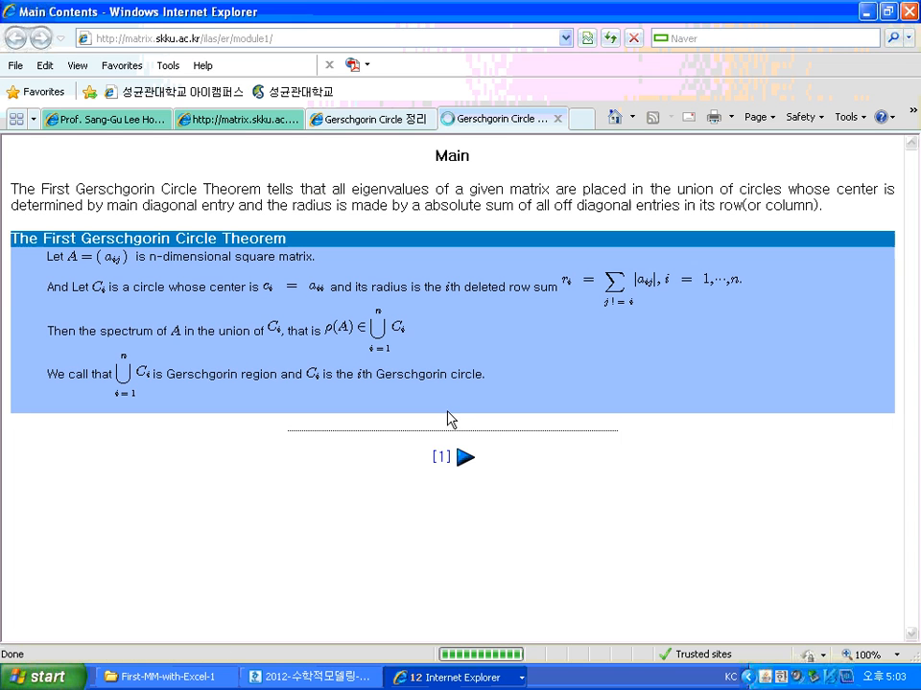
left_click(464, 458)
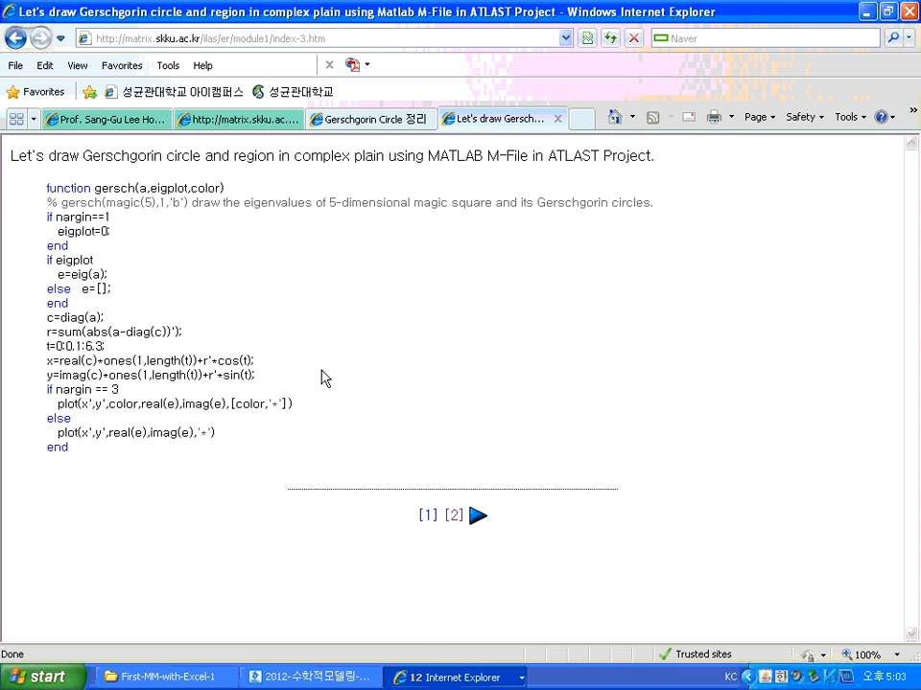
left_click(474, 519)
scroll(475, 462, "down", 1)
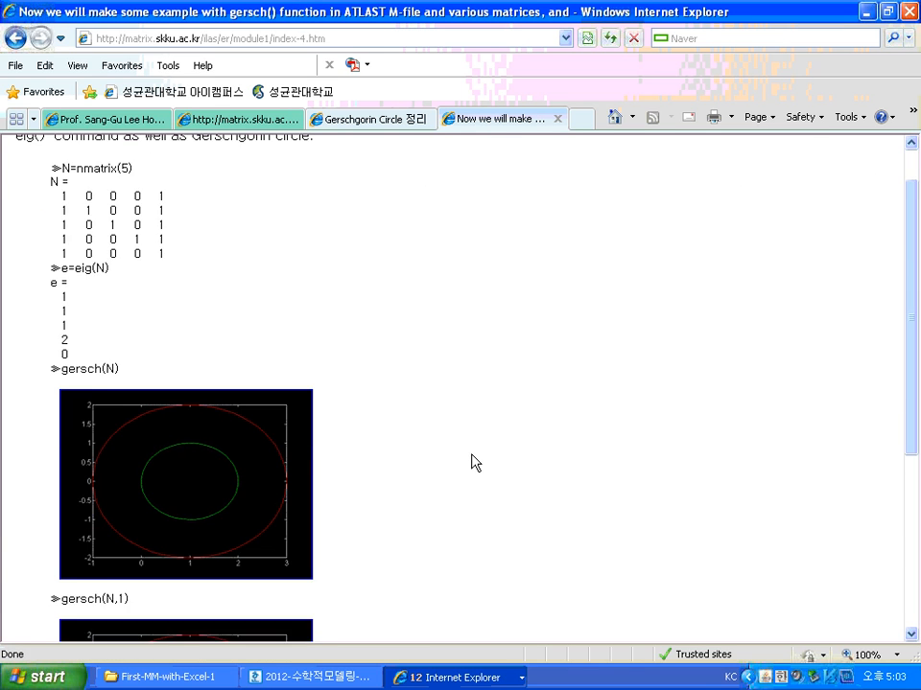
scroll(471, 462, "down", 5)
left_click(489, 616)
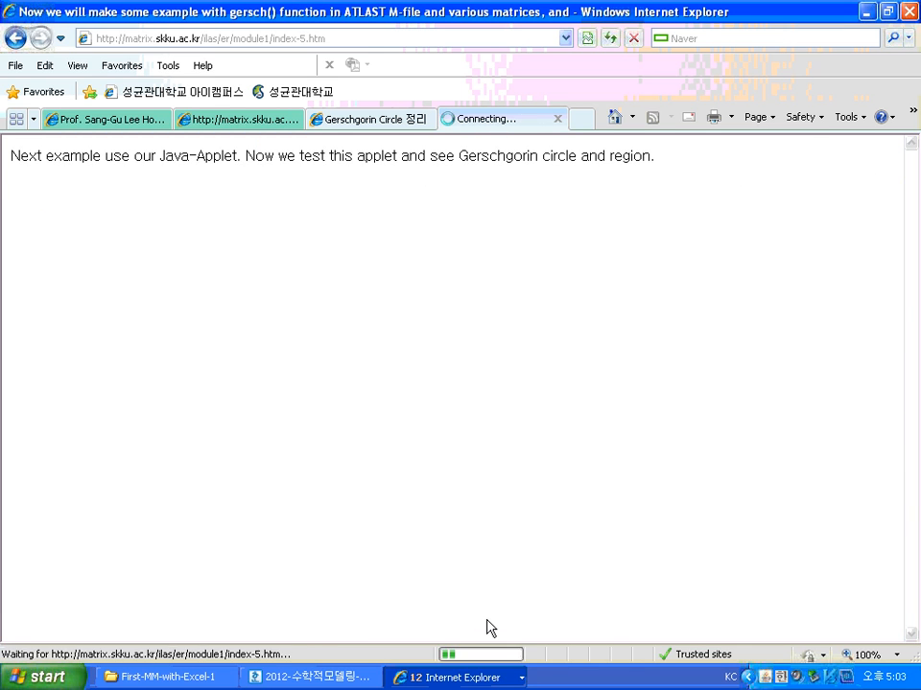
scroll(487, 602, "down", 2)
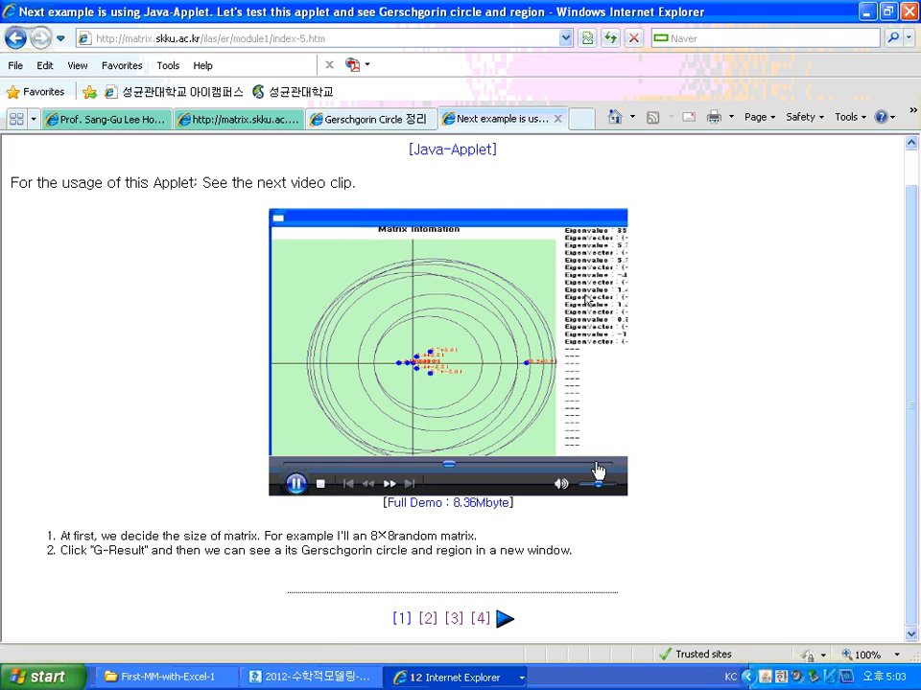
Open the Java G-Circle Calculator applet and create a matrix of order 10
left_click(477, 151)
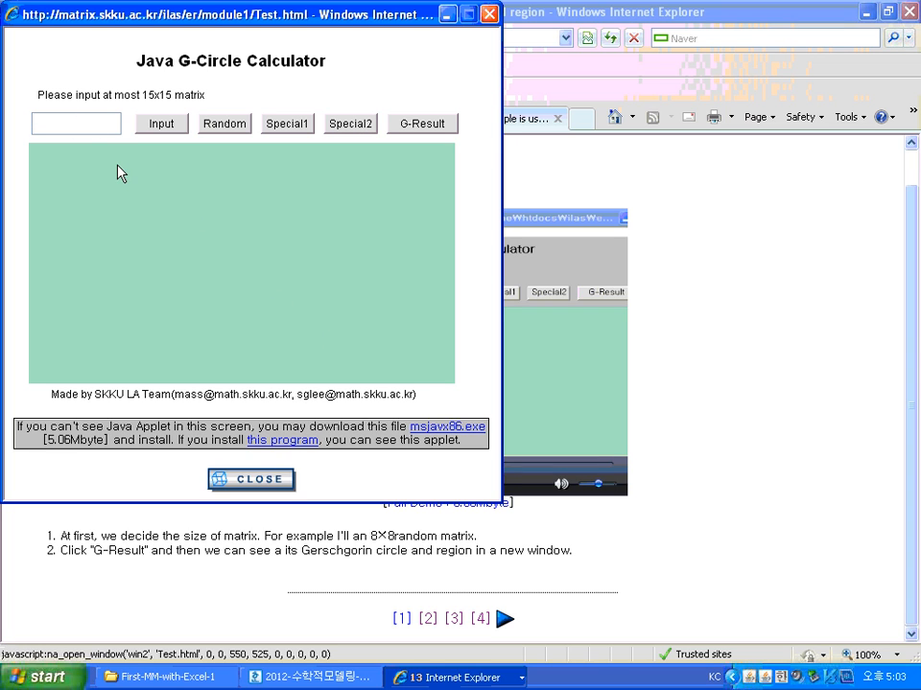
type("10")
left_click(163, 126)
Fill the matrix with the Random, Special1 and Special2 patterns and request the G-Result for Special2
left_click(232, 123)
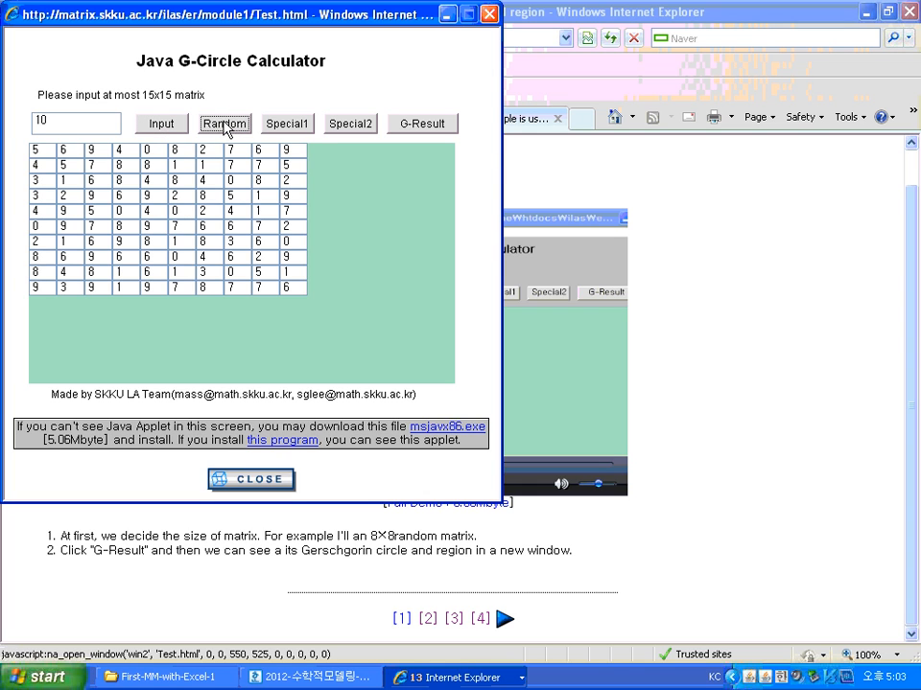
left_click(299, 125)
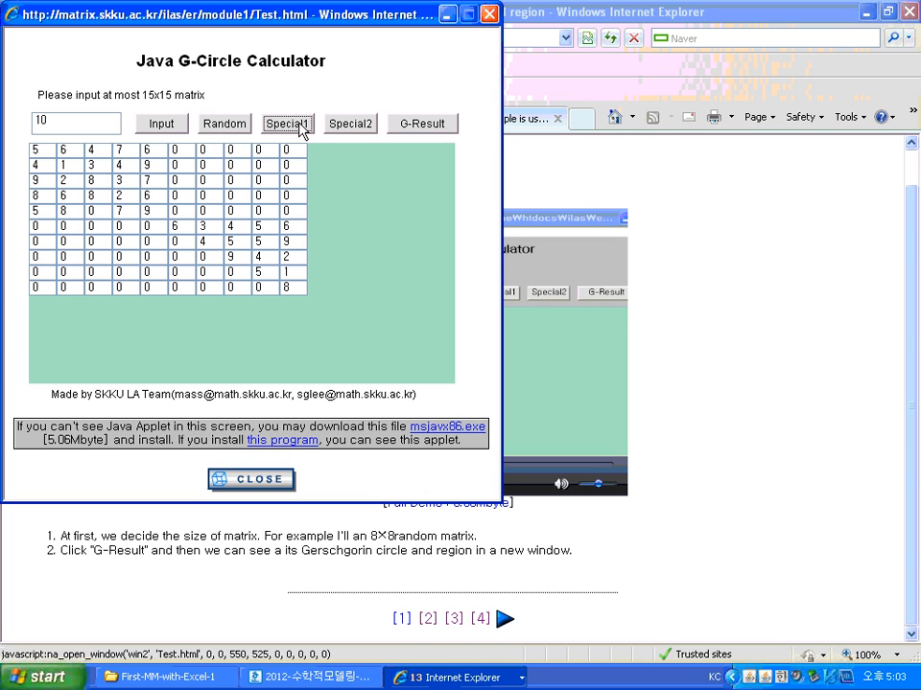
left_click(353, 127)
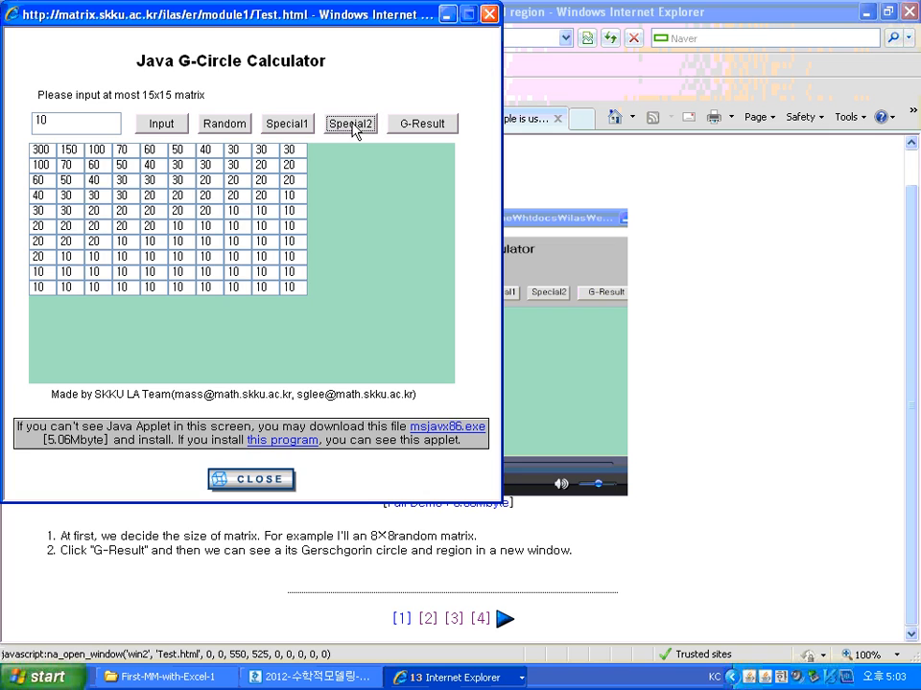
left_click(416, 124)
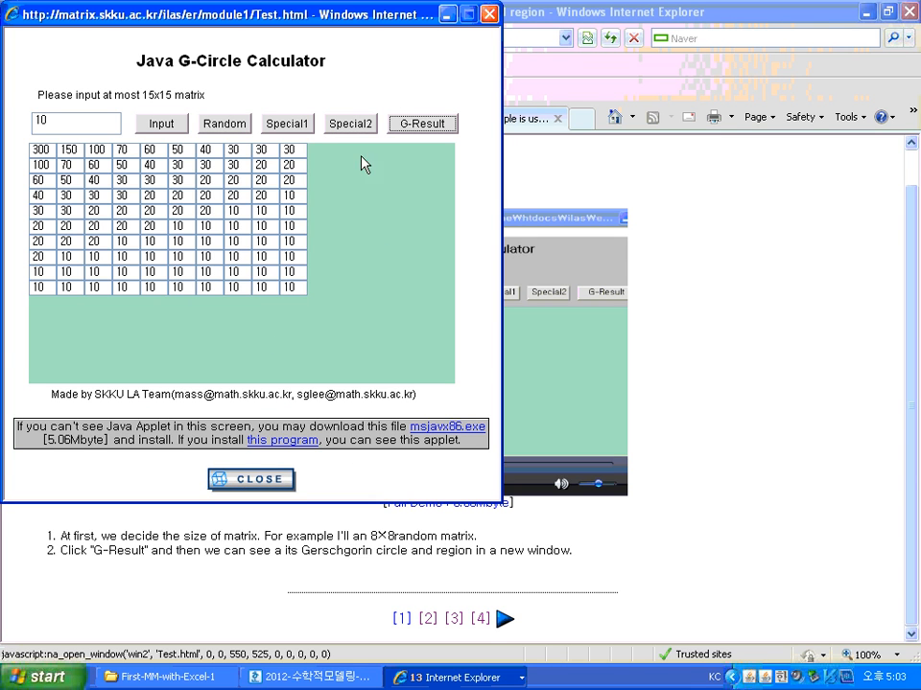
Regenerate the order-10 matrix with the Special1 pattern and compute its G-Result
left_click(217, 128)
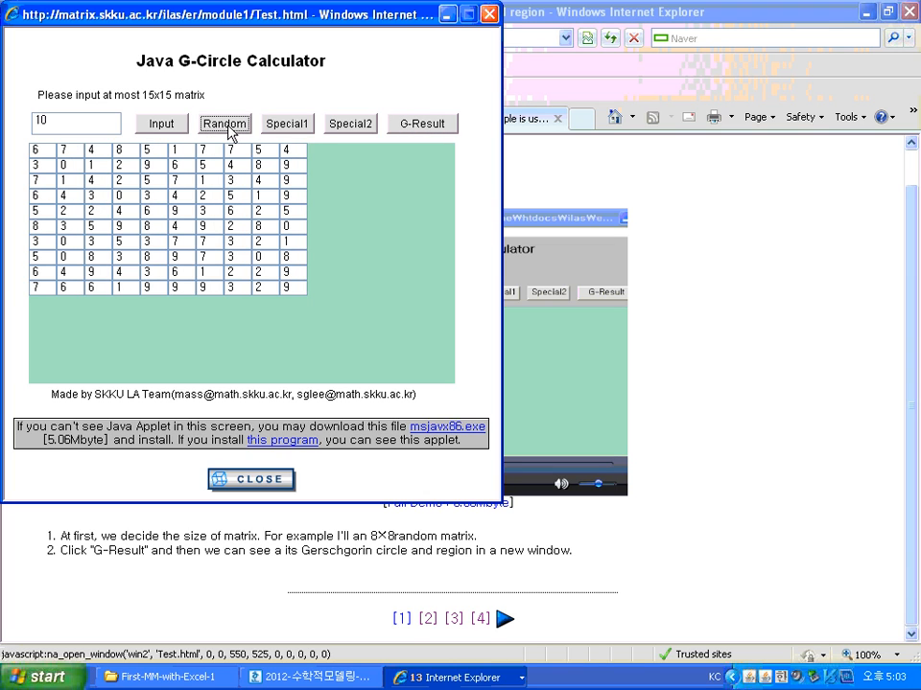
left_click(282, 129)
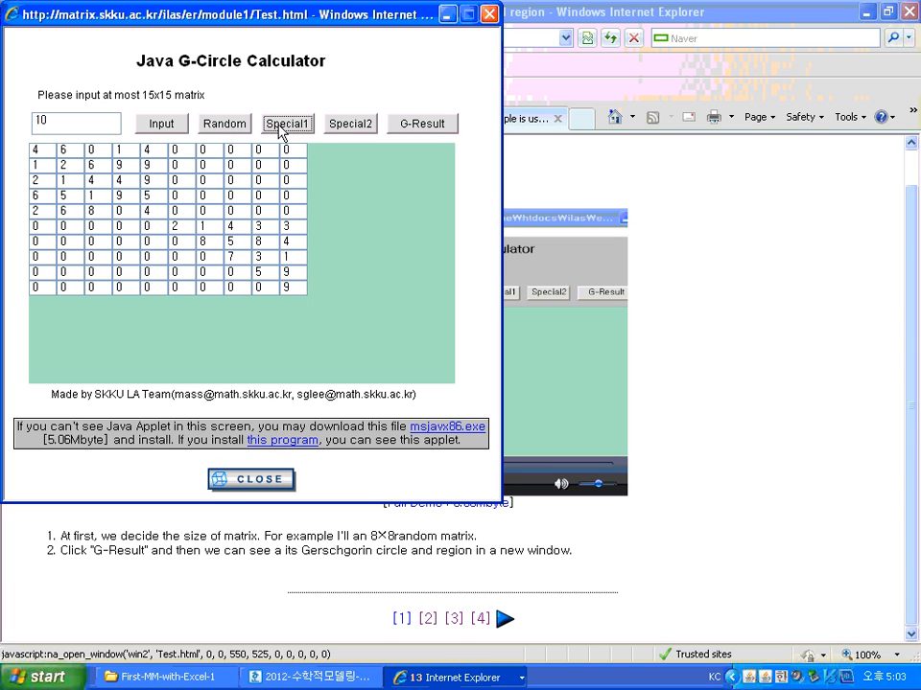
left_click(420, 128)
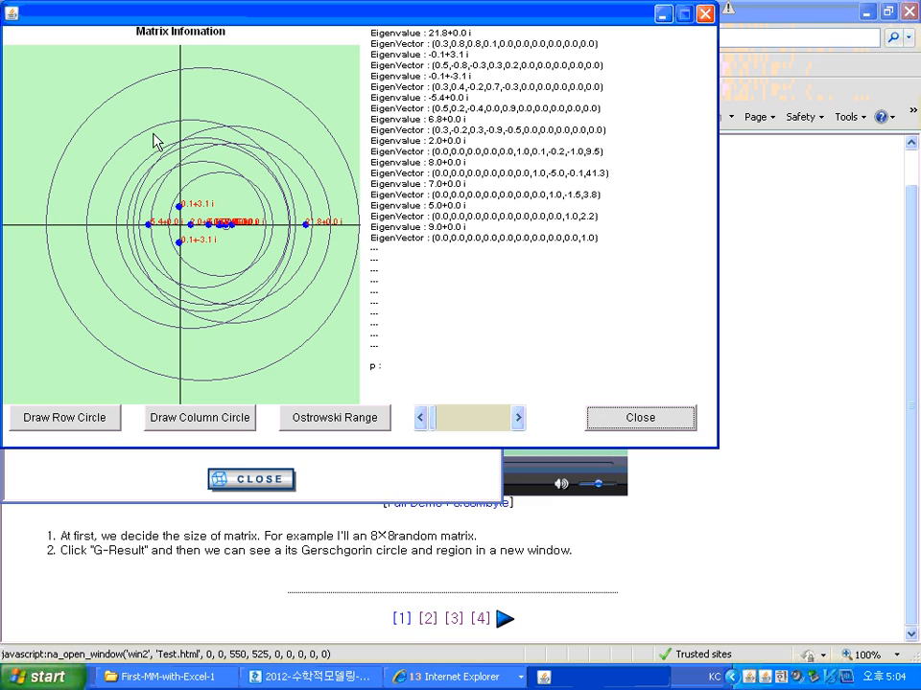
Plot the row circles, column circles and Ostrowski range with p around 0.83, and close both applet windows
left_click(72, 422)
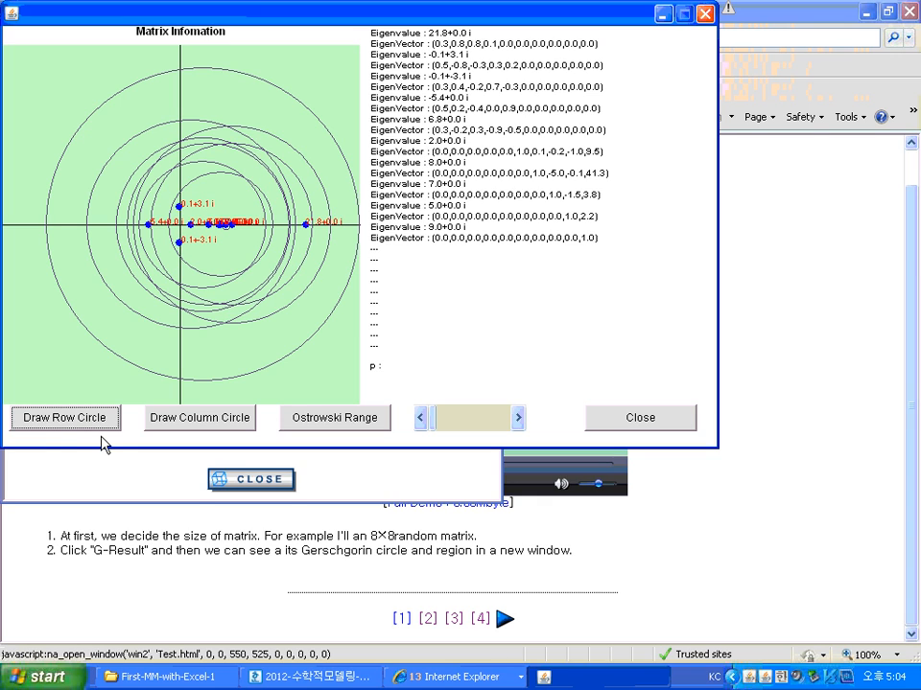
left_click(199, 423)
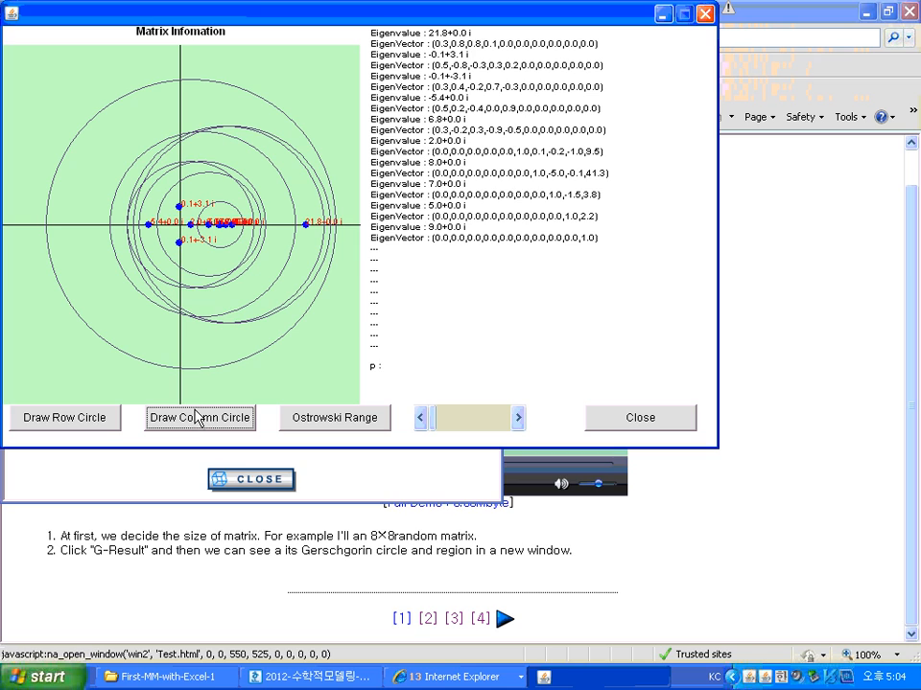
left_click(347, 426)
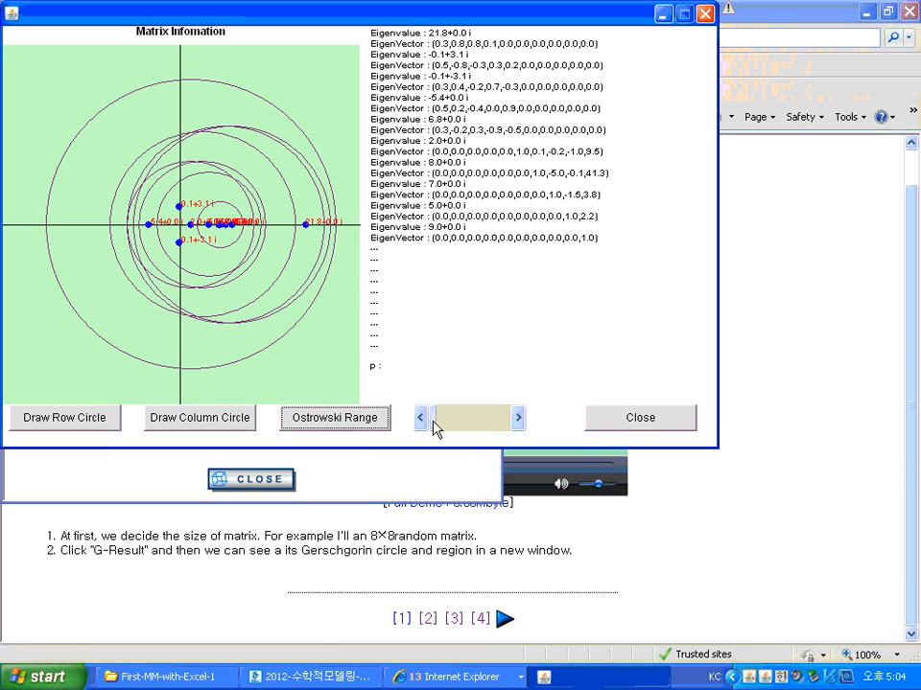
left_click_drag(438, 429, 496, 424)
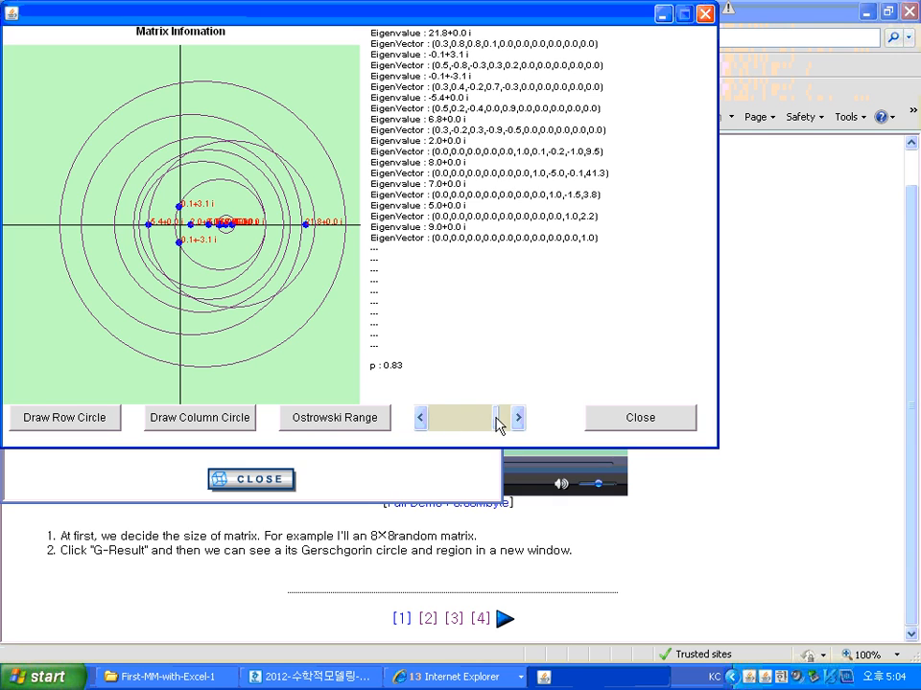
left_click_drag(496, 417, 500, 418)
left_click(641, 418)
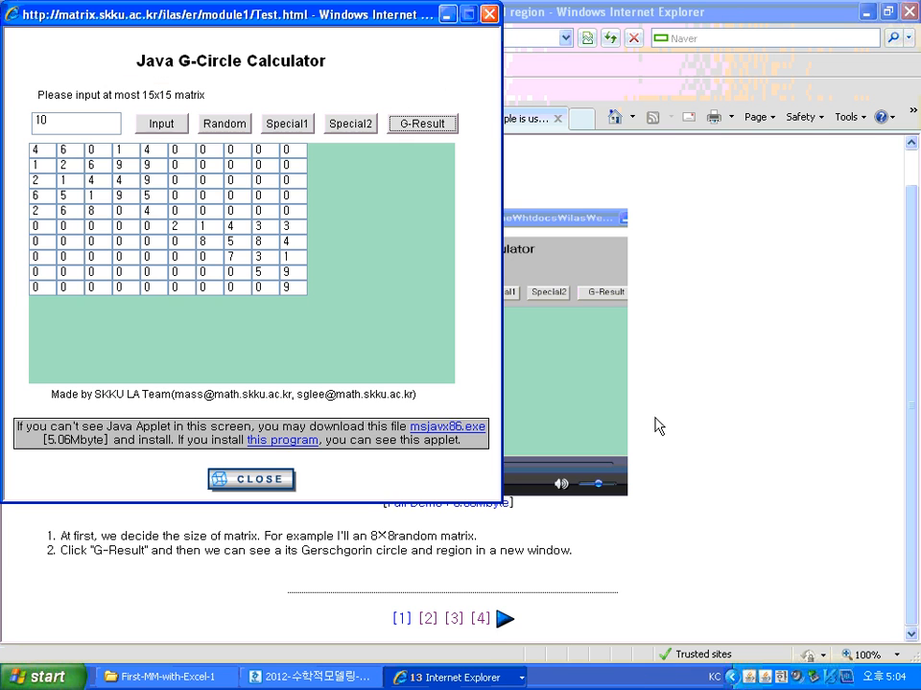
left_click(256, 480)
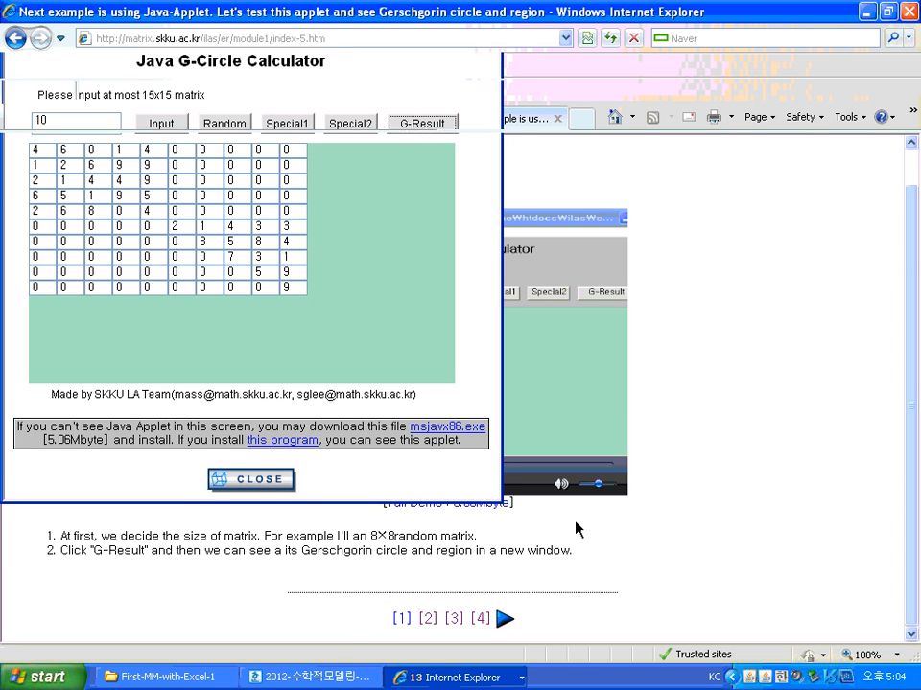
Open the Test.html calculator linked in the Hangul lecture note and compute the G-result of a random order-14 matrix
left_click(300, 678)
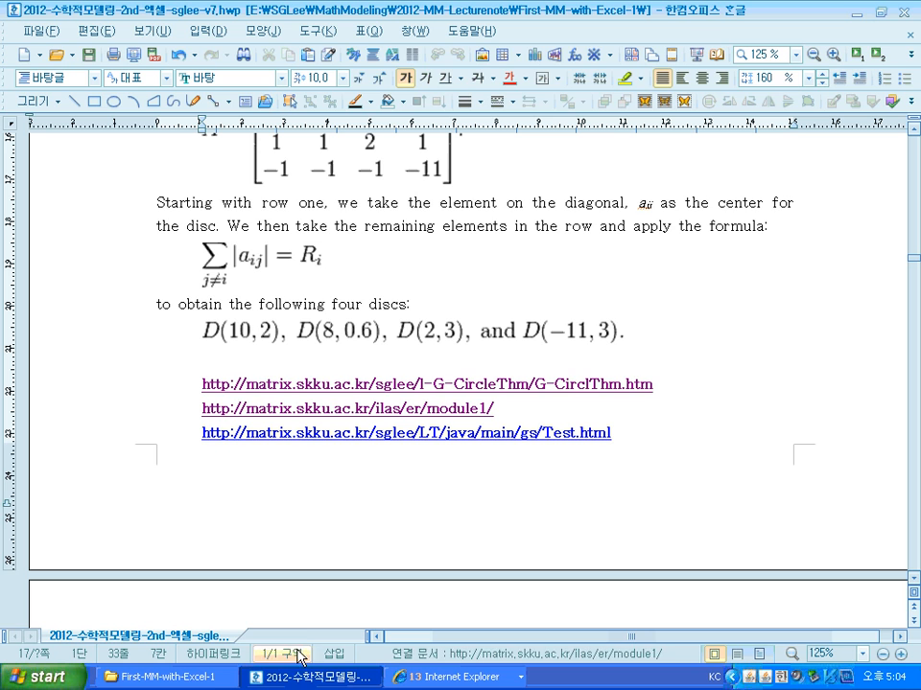
left_click(338, 435)
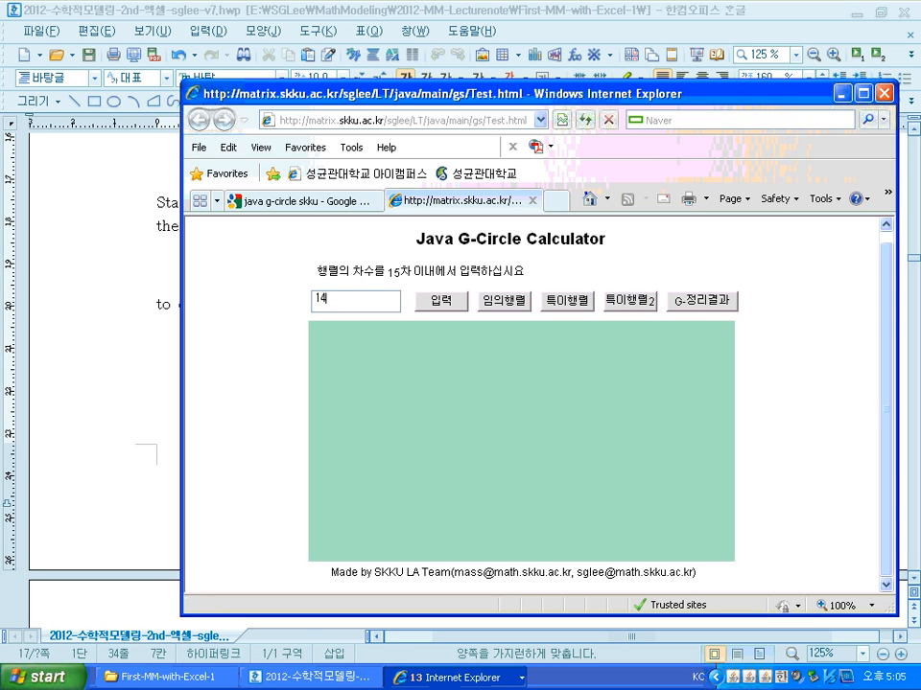
left_click(436, 305)
left_click(501, 303)
left_click(701, 302)
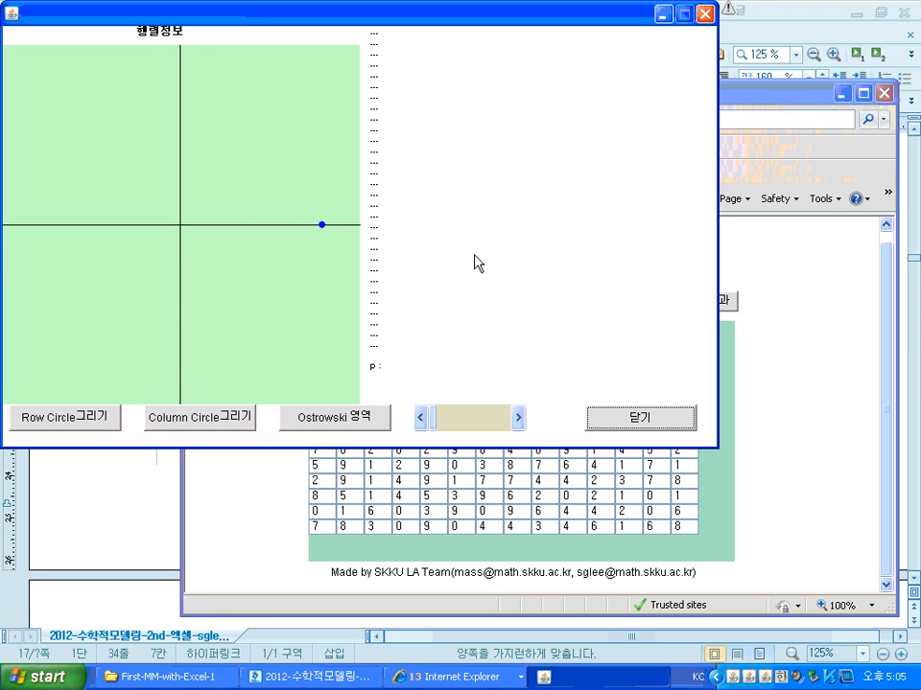
Set p to 0.4 and draw the row circles and column circles of the order-14 matrix
left_click_drag(435, 416, 467, 416)
left_click(67, 419)
left_click(243, 419)
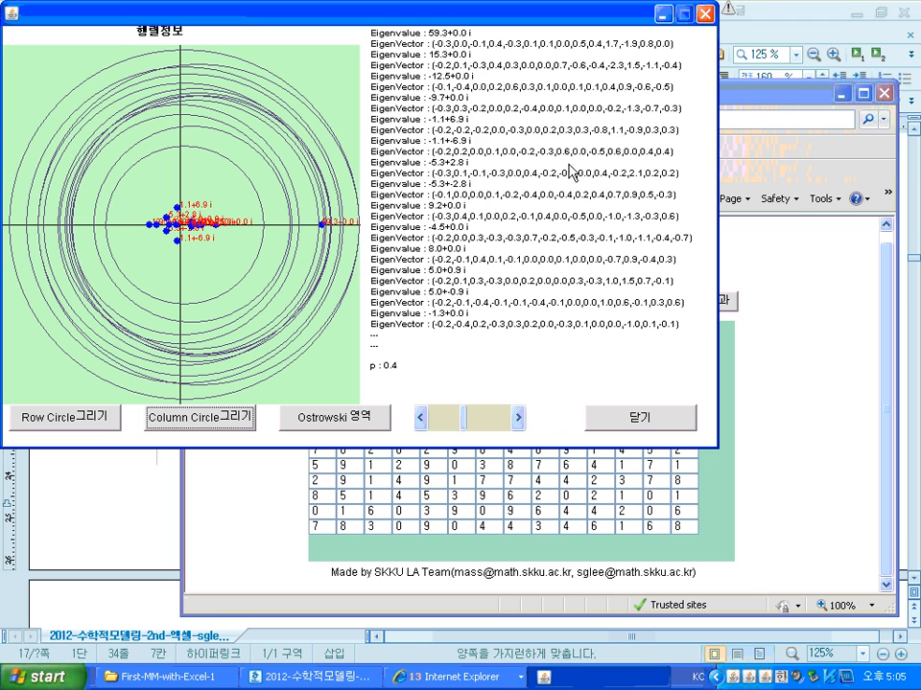
Close the applet's circle plot window and go to the modified Fibonacci sequence section in the Hangul lecture note
left_click(655, 420)
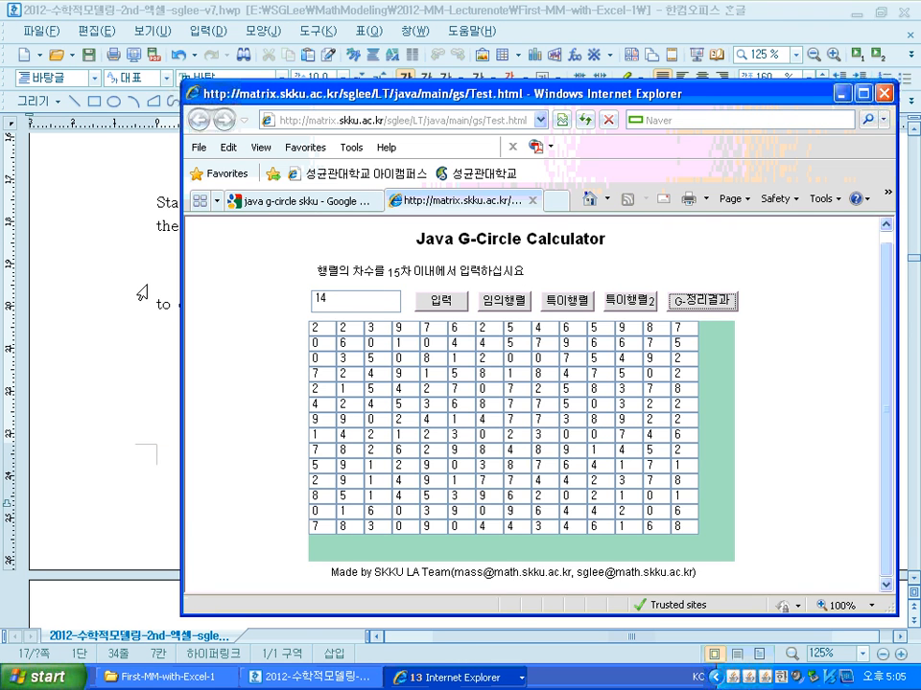
left_click(142, 293)
scroll(326, 305, "down", 10)
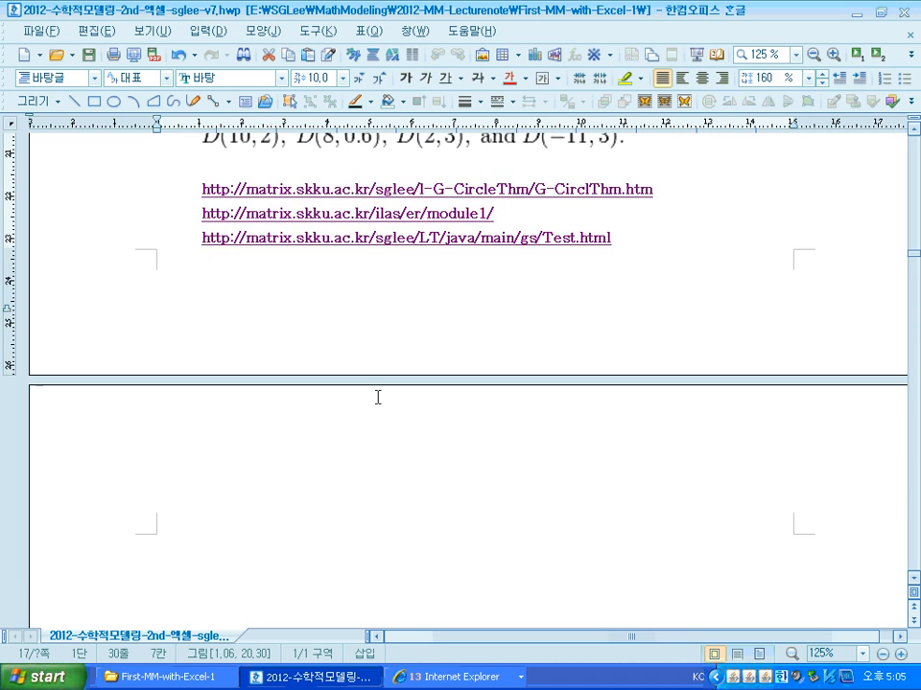
scroll(376, 376, "up", 4)
scroll(376, 376, "down", 5)
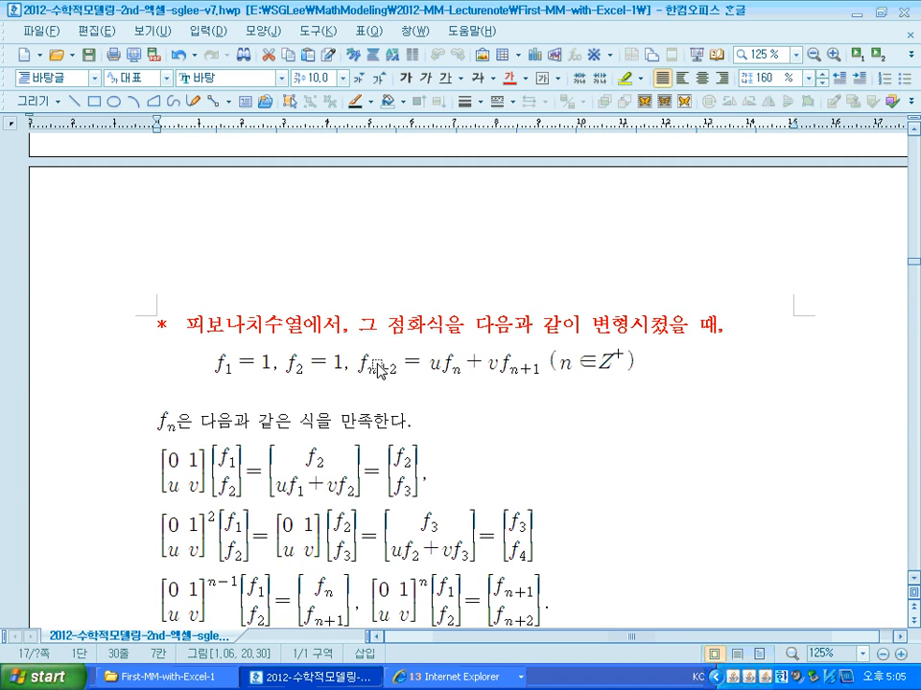
scroll(359, 290, "up", 3)
left_click(301, 225)
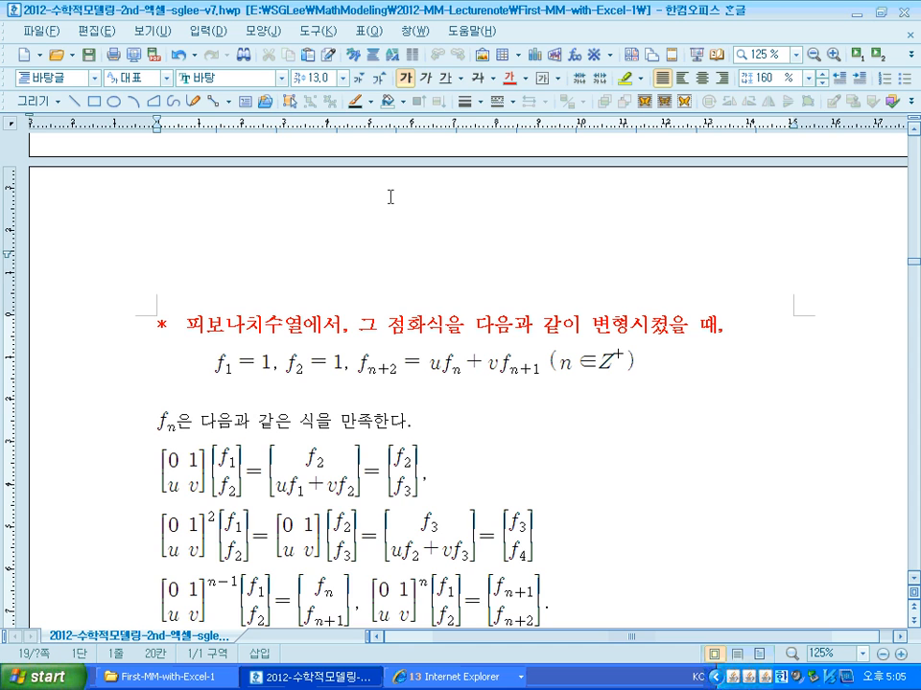
Highlight the modified Fibonacci heading phrase and the recurrence formula f(n+2) = u·f(n) + v·f(n+1) below it
scroll(379, 188, "down", 1)
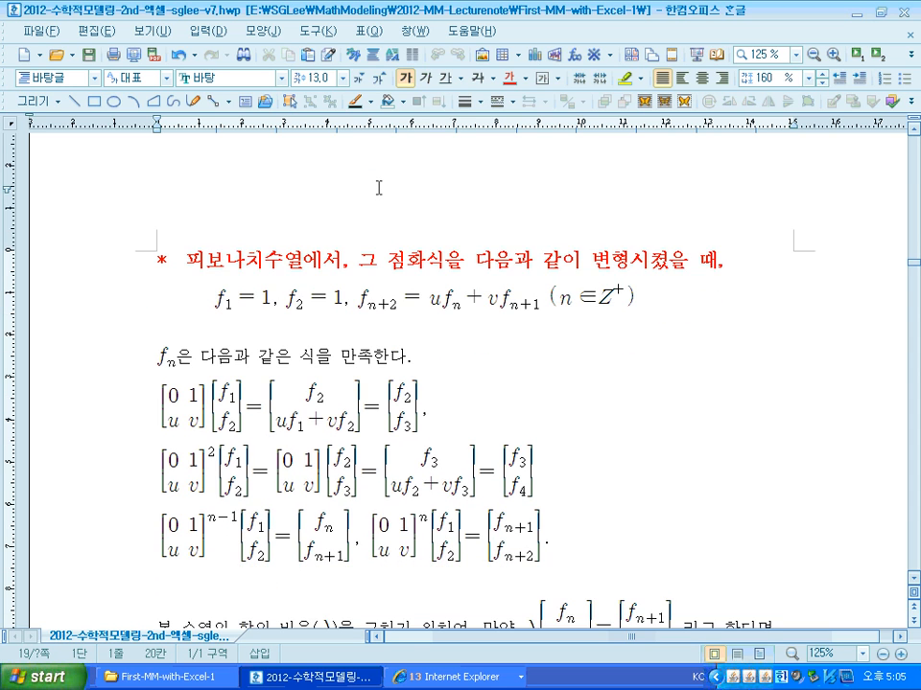
scroll(389, 197, "down", 1)
left_click_drag(175, 202, 512, 200)
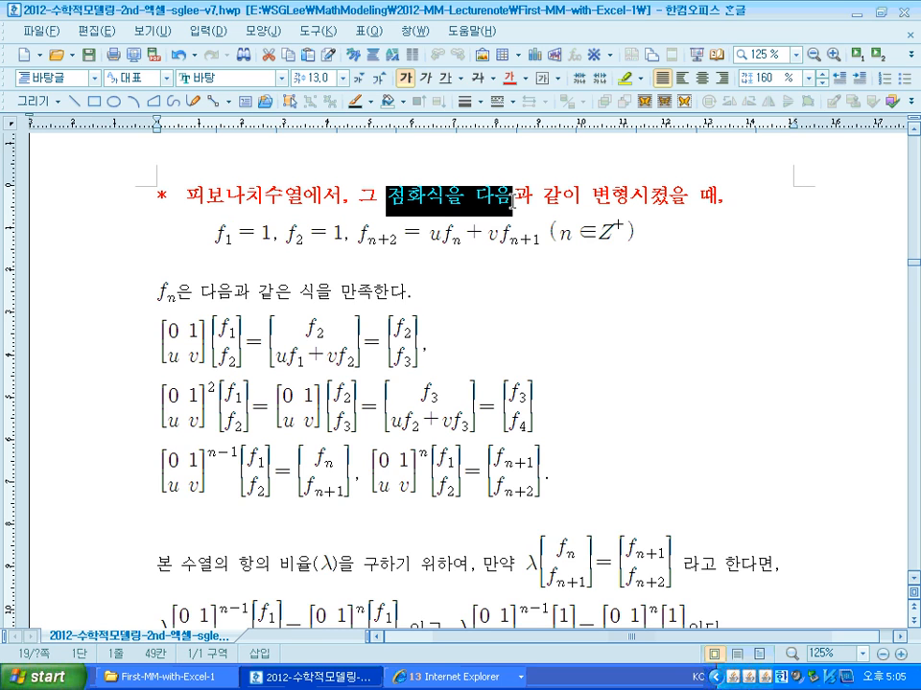
left_click(693, 225)
left_click_drag(383, 198, 508, 197)
left_click_drag(699, 261, 166, 247)
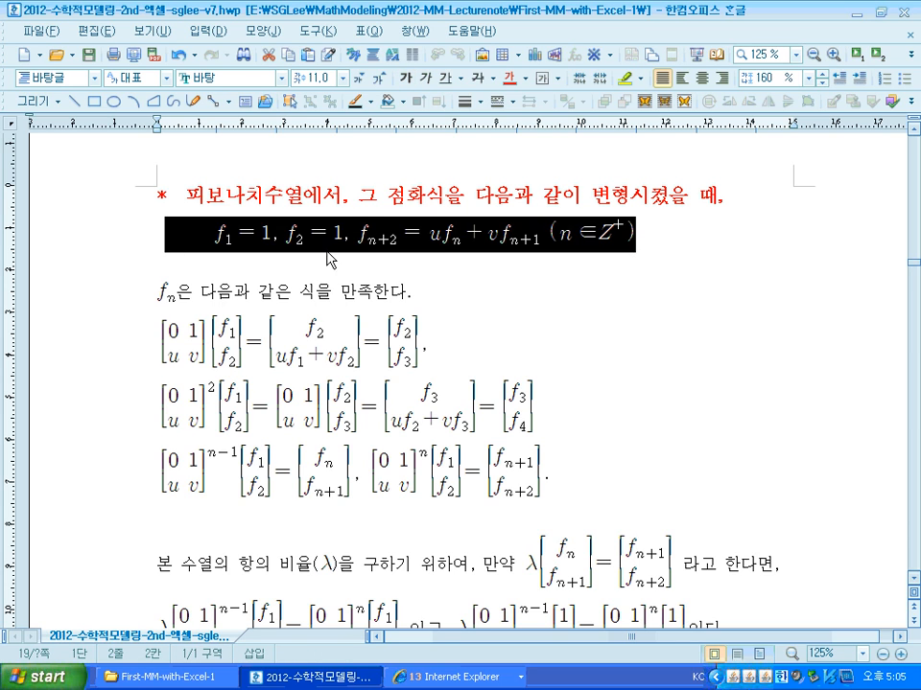
left_click(485, 272)
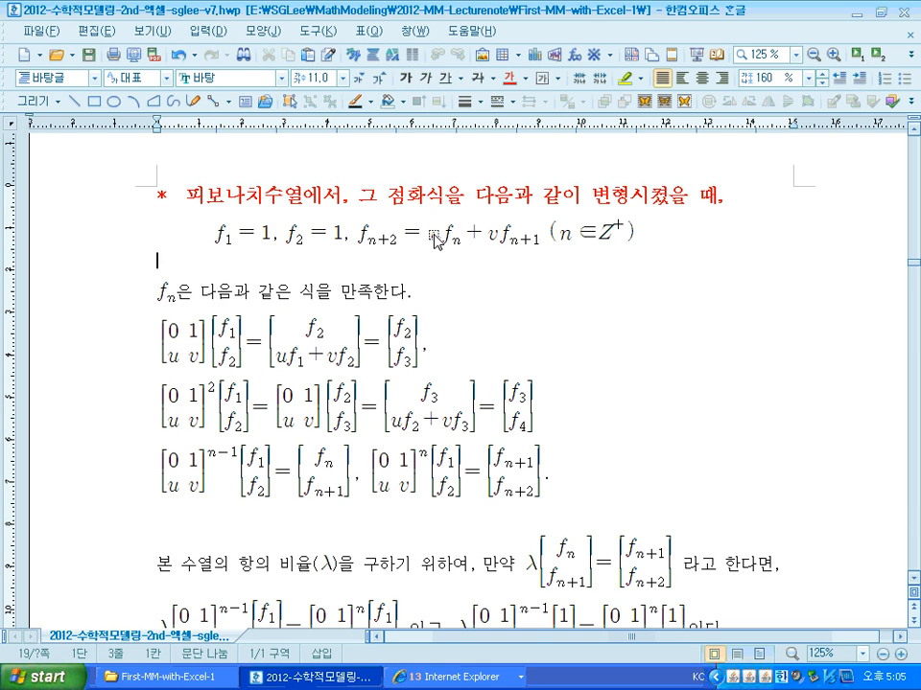
Highlight the sentence introducing the relations f(n) satisfies and select the first matrix equation beneath it, then clear the selection
left_click_drag(430, 339, 110, 267)
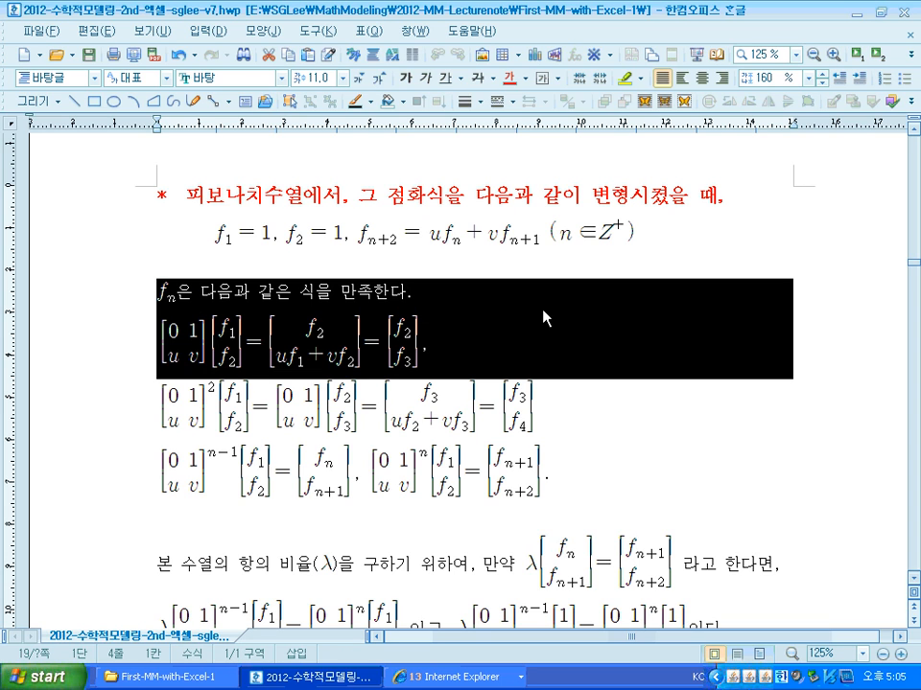
left_click(461, 290)
left_click_drag(437, 338, 43, 324)
left_click(184, 331)
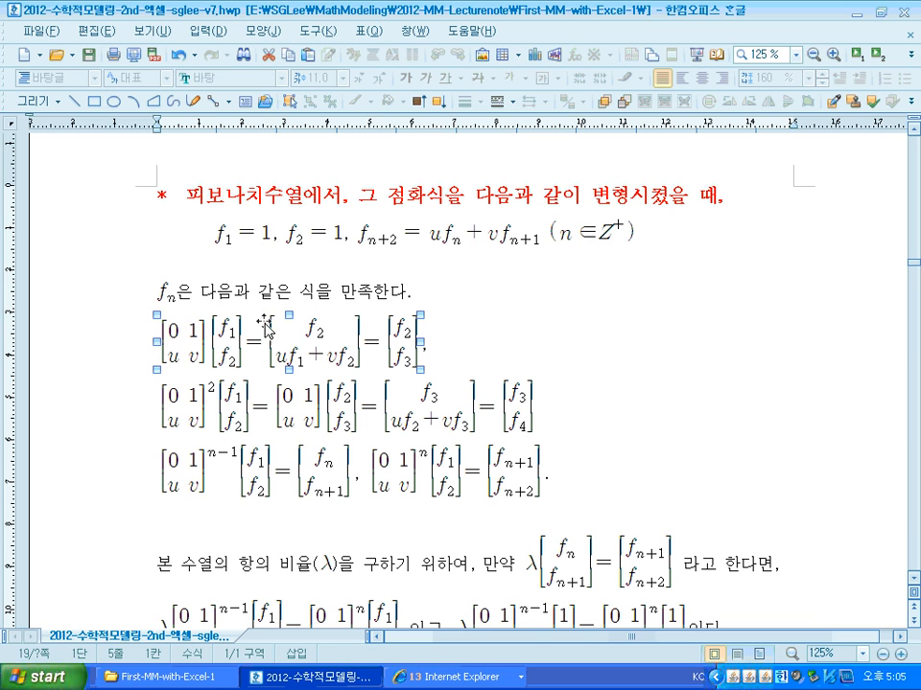
left_click(520, 316)
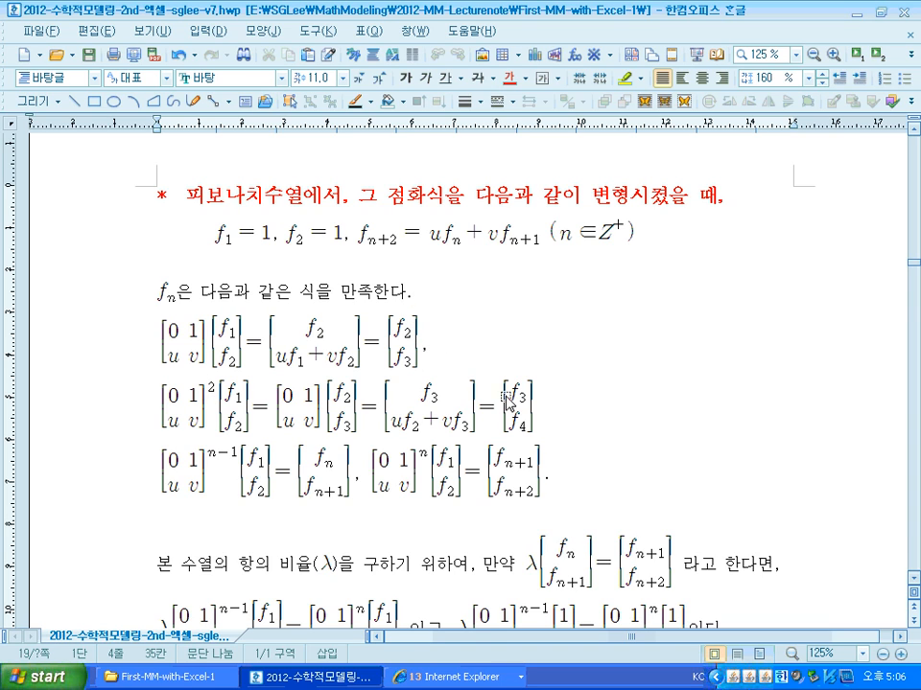
Append ", ... ," after the squared-matrix equation, with a space before the final comma
scroll(488, 410, "down", 3)
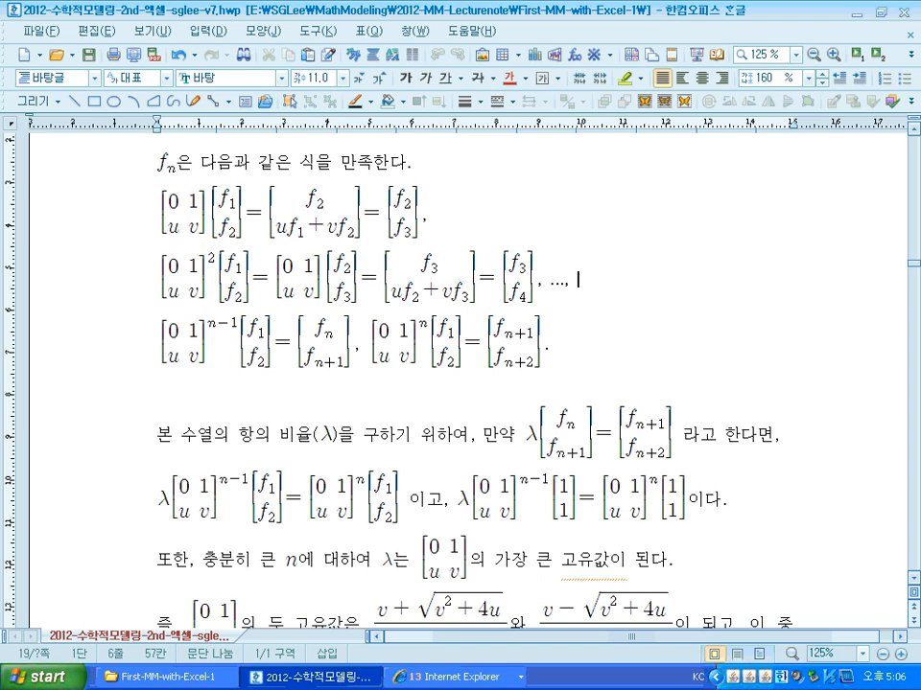
key("BackSpace")
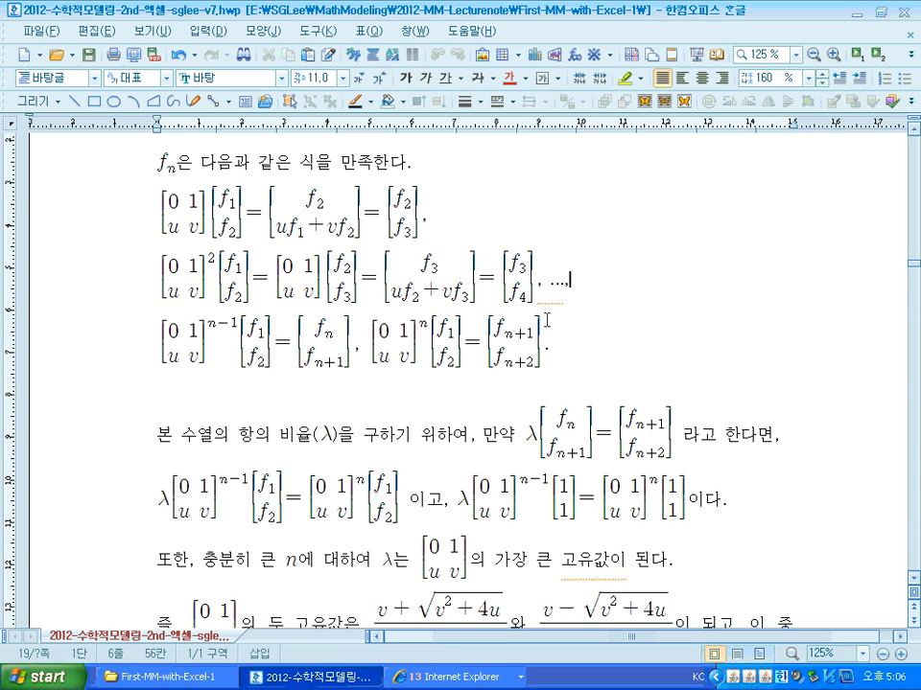
left_click(616, 300)
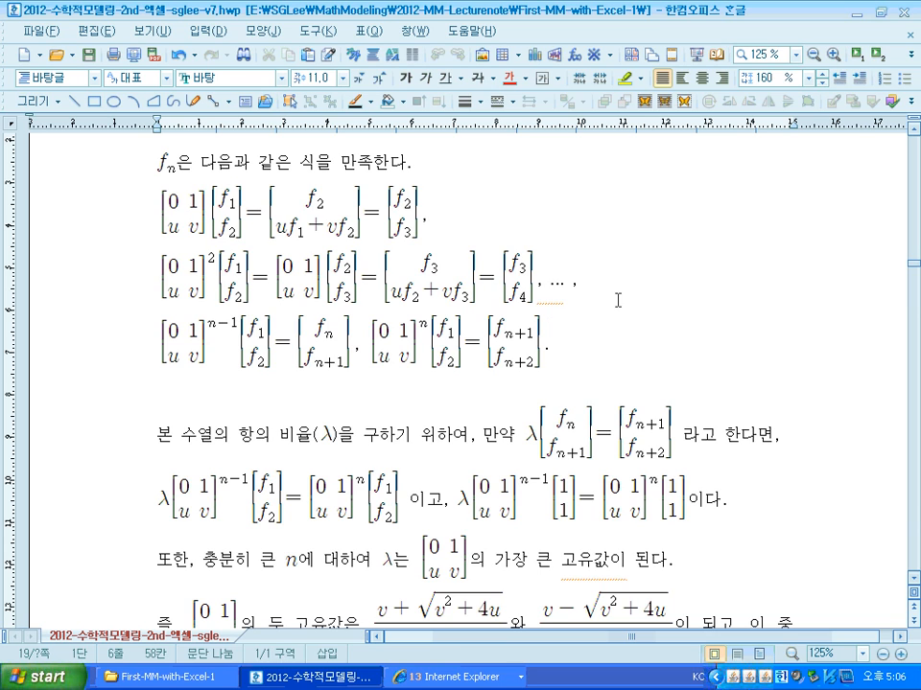
Examine the ratio λ derivation, highlighting the (n−1)th and nth power matrix equations and the assumption that defines λ
scroll(587, 314, "down", 2)
scroll(508, 328, "up", 2)
scroll(290, 443, "down", 3)
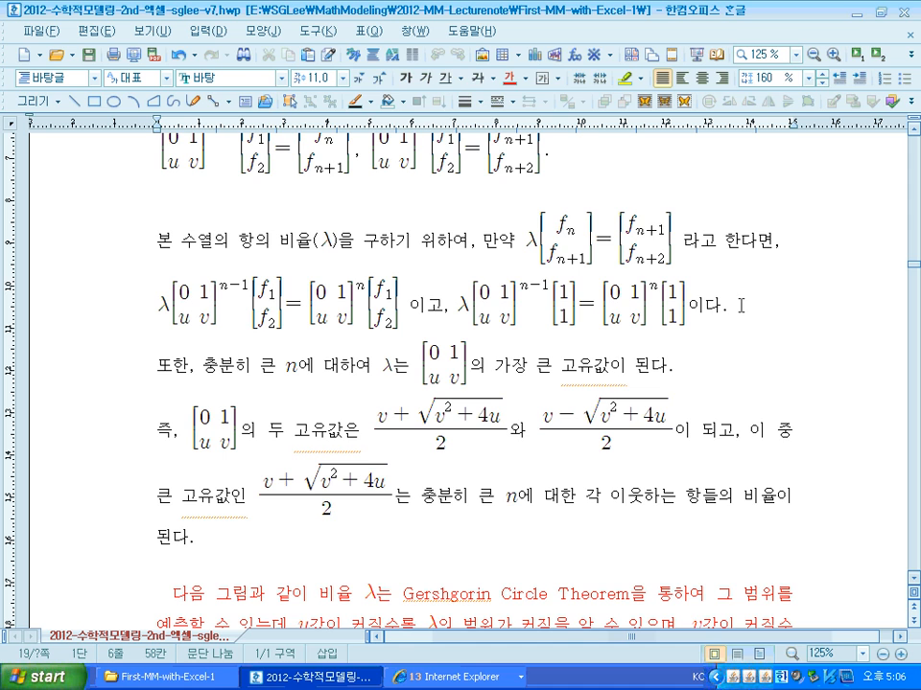
scroll(741, 303, "up", 3)
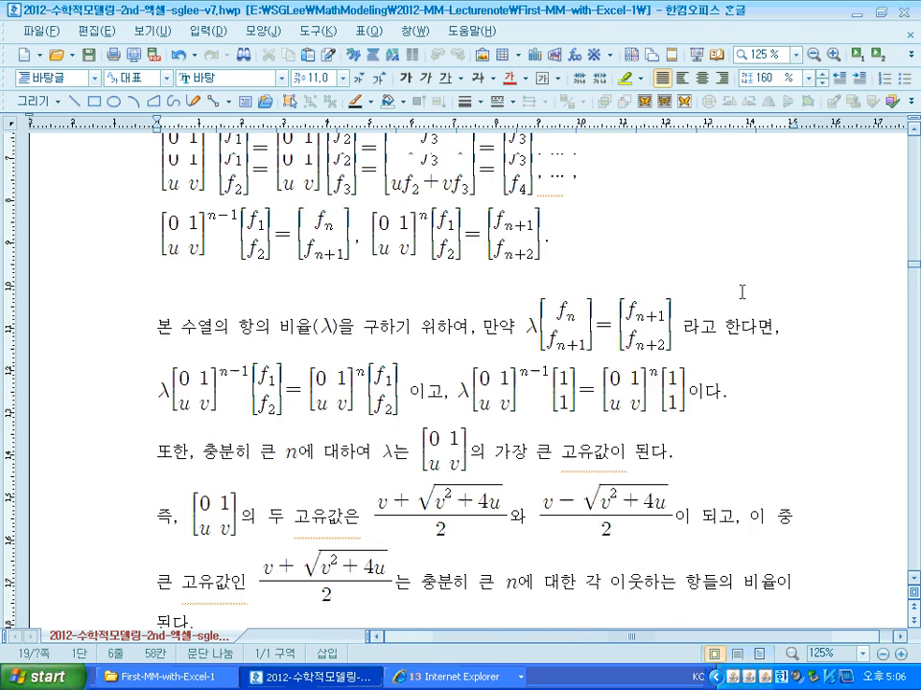
left_click_drag(643, 355, 164, 354)
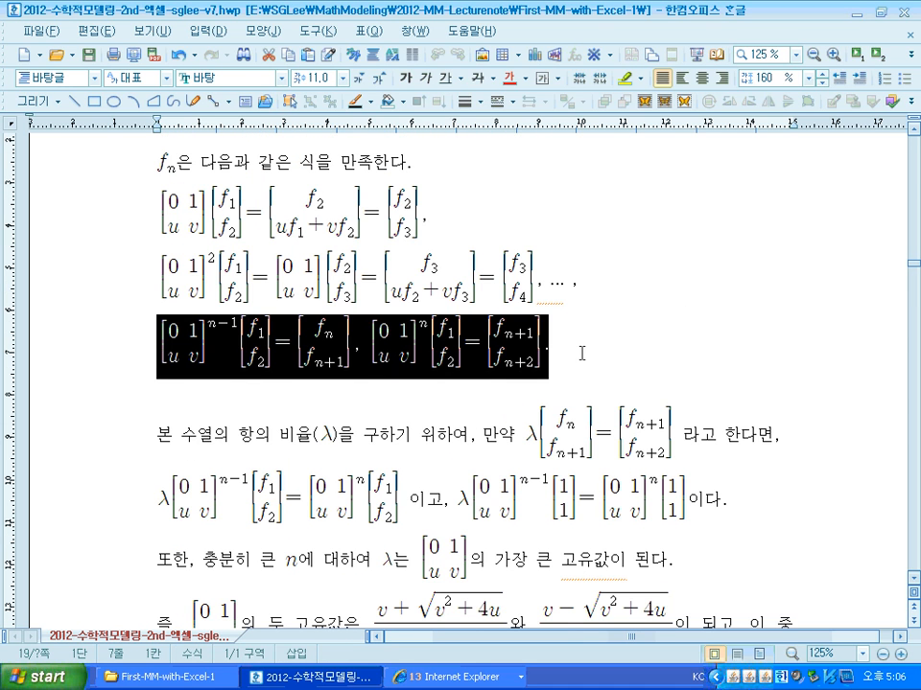
left_click(581, 349)
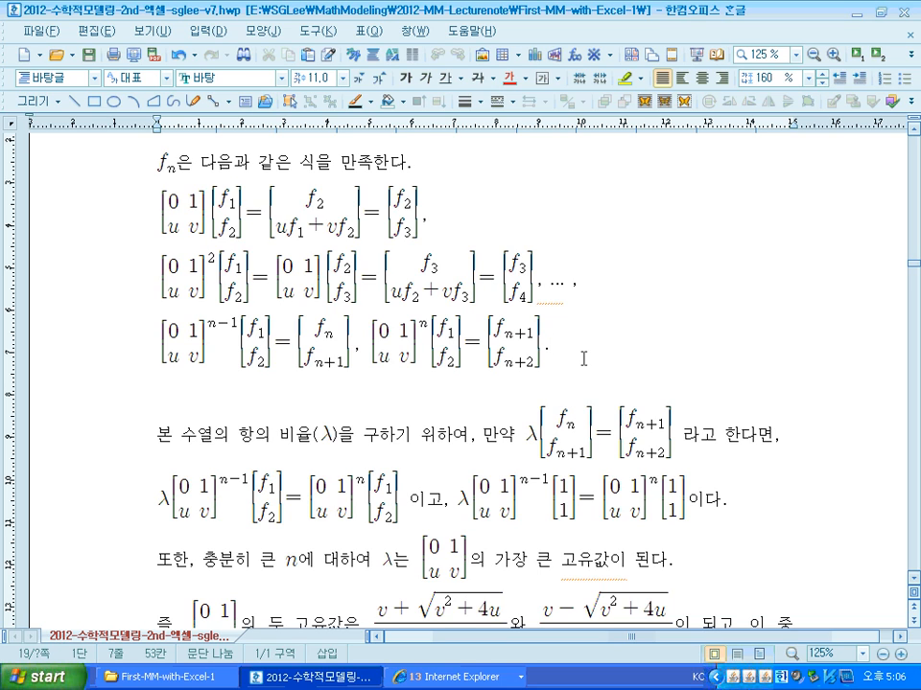
left_click_drag(714, 440, 510, 433)
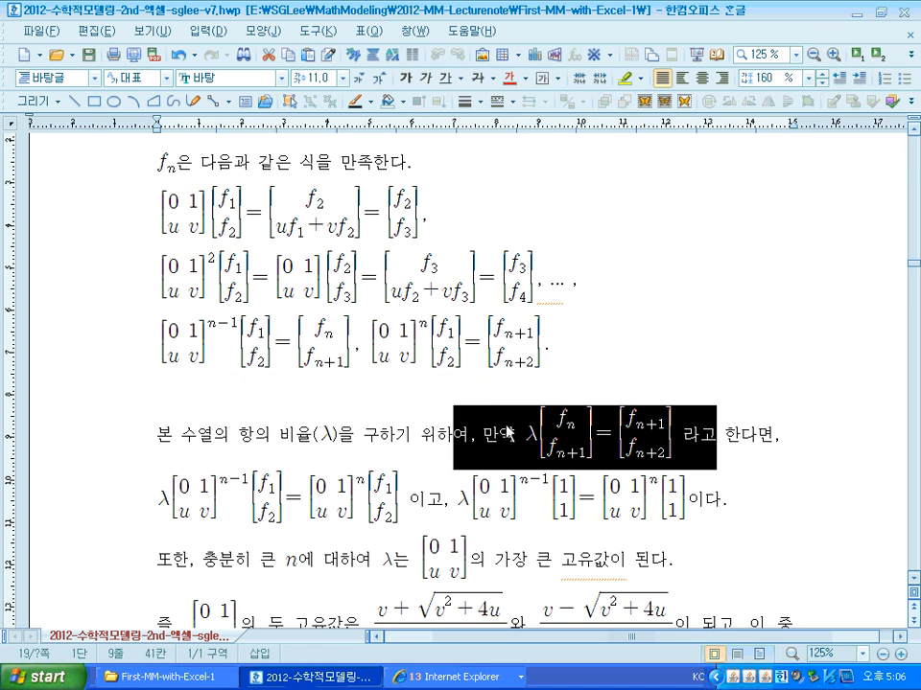
left_click(775, 499)
scroll(774, 498, "down", 3)
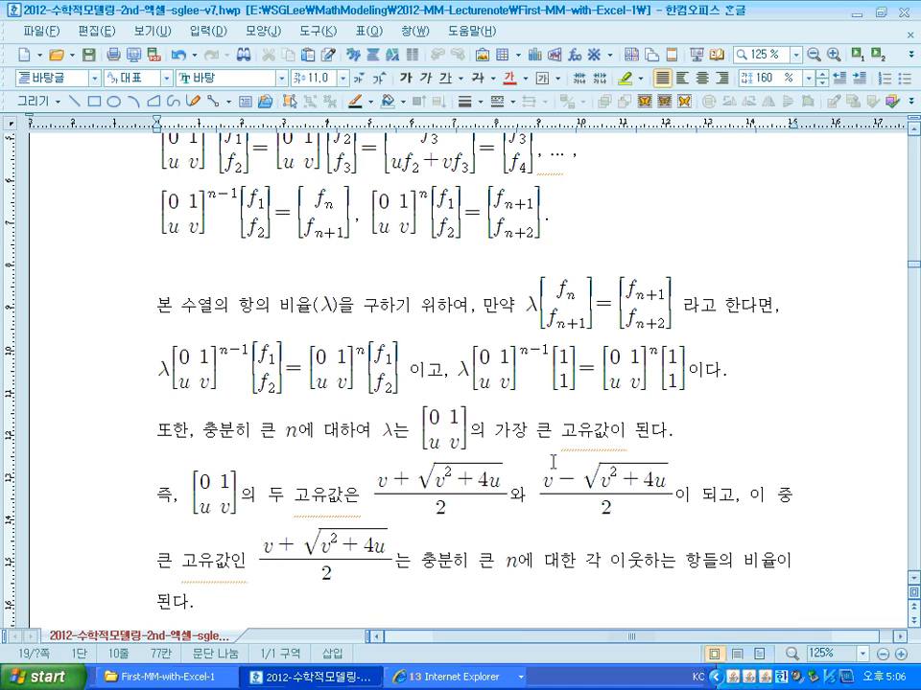